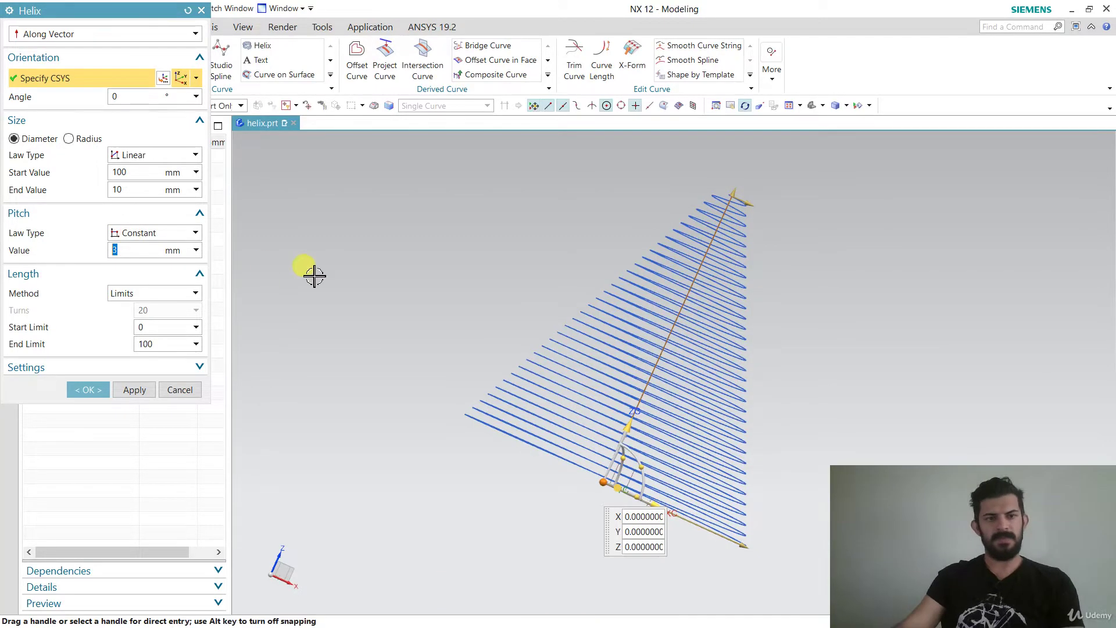
# Step: Try the Cubic law type for the helix's diameter
pyautogui.click(176, 154)
pyautogui.click(162, 183)
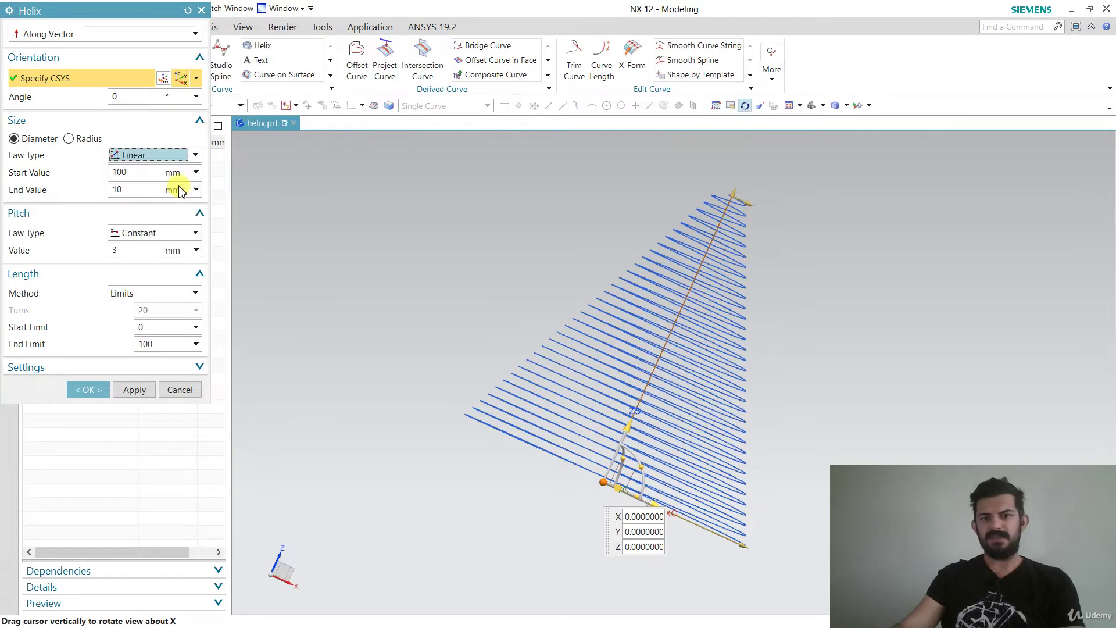
pyautogui.click(180, 154)
pyautogui.click(158, 192)
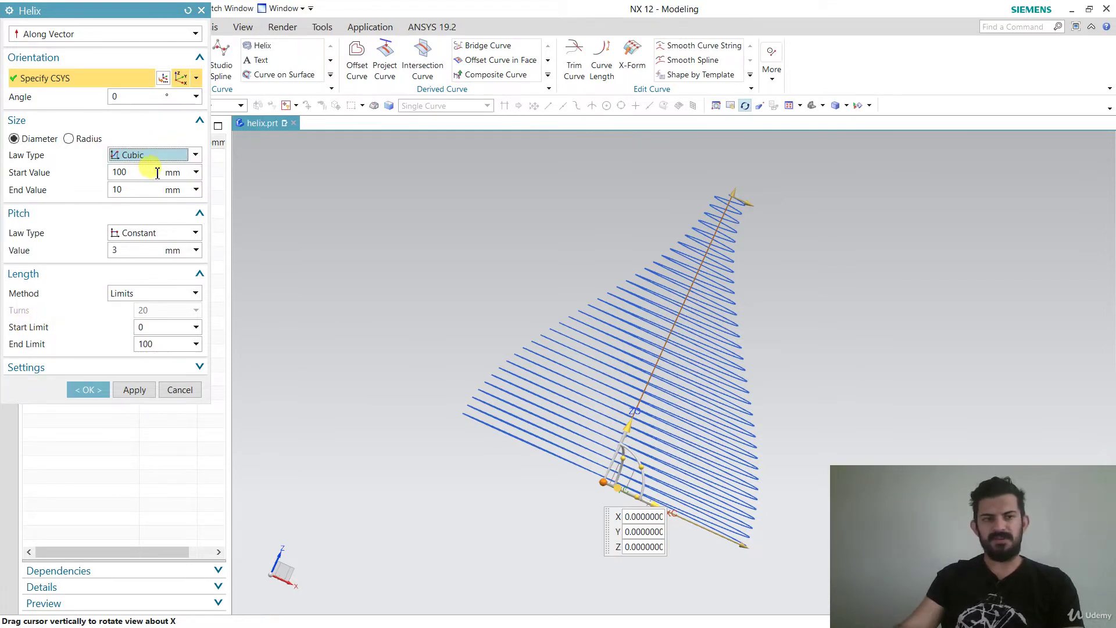
# Step: Set the helix's pitch law type to Linear and return its size law type to Linear
pyautogui.click(185, 233)
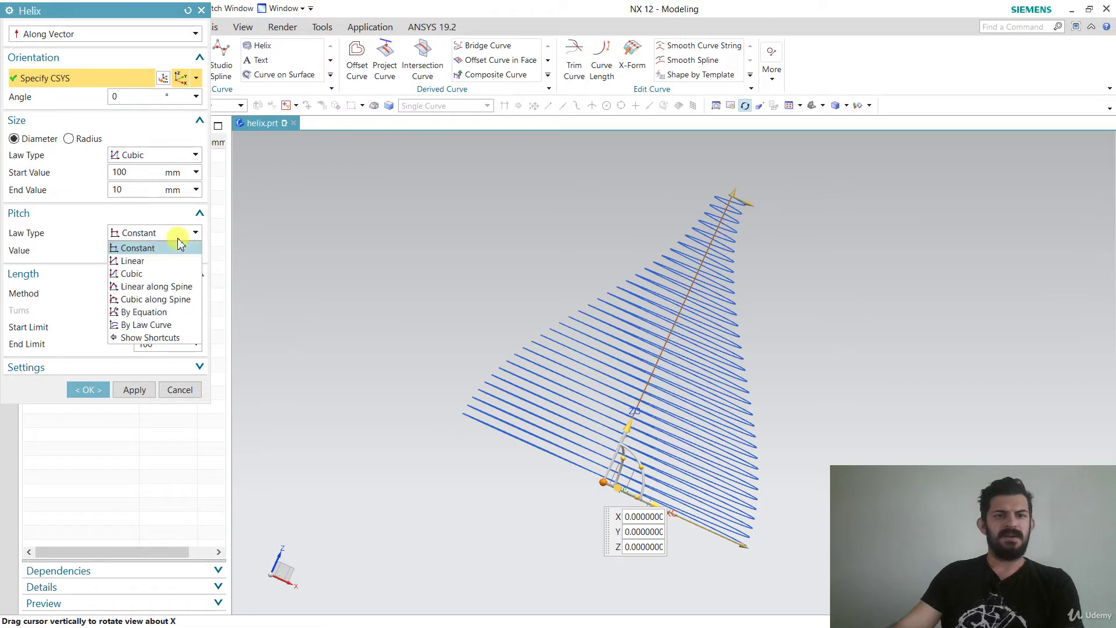
pyautogui.click(150, 261)
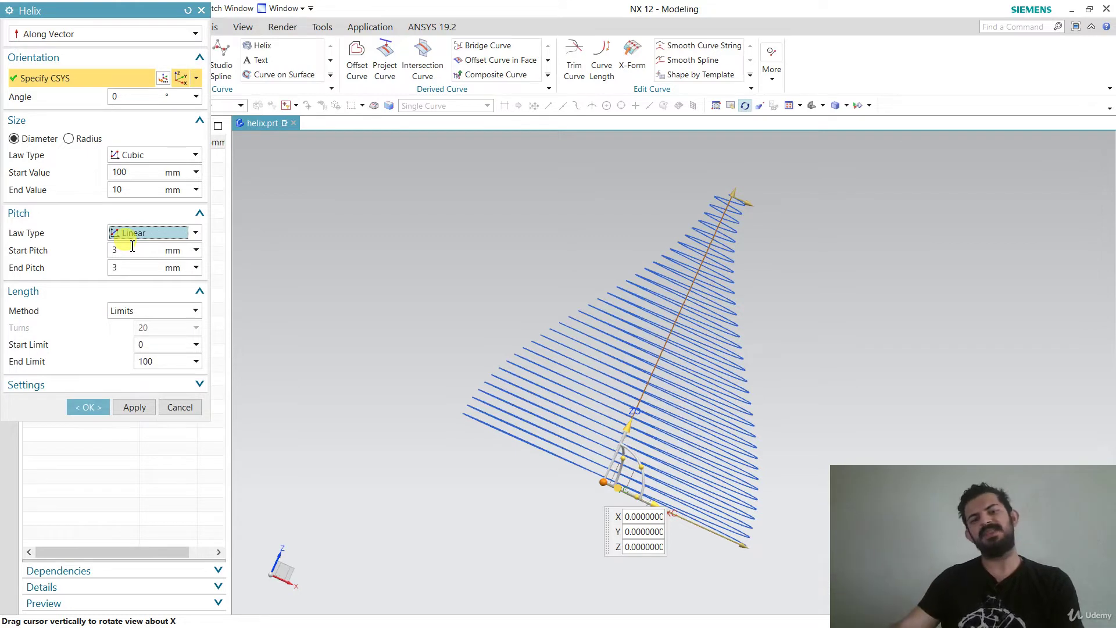
pyautogui.click(148, 155)
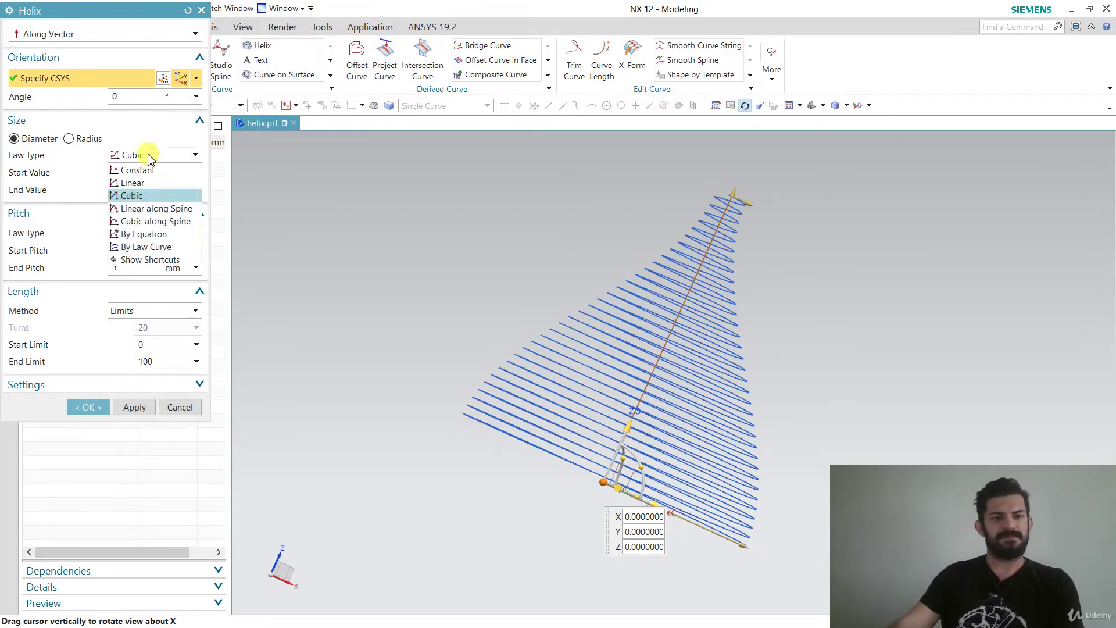
pyautogui.click(131, 182)
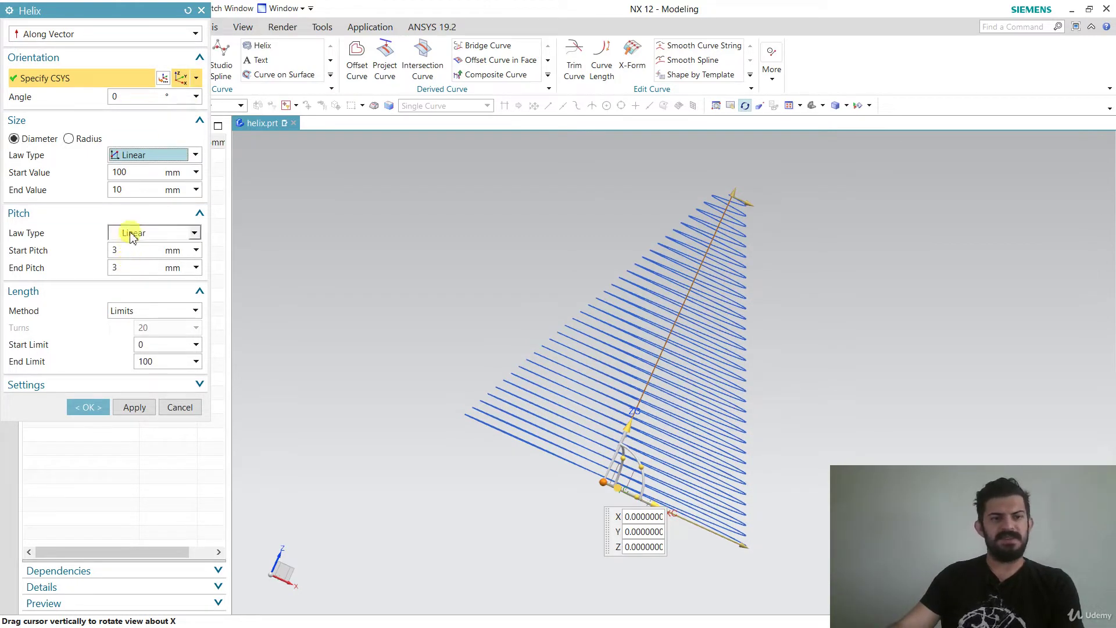
pyautogui.click(149, 155)
pyautogui.click(150, 162)
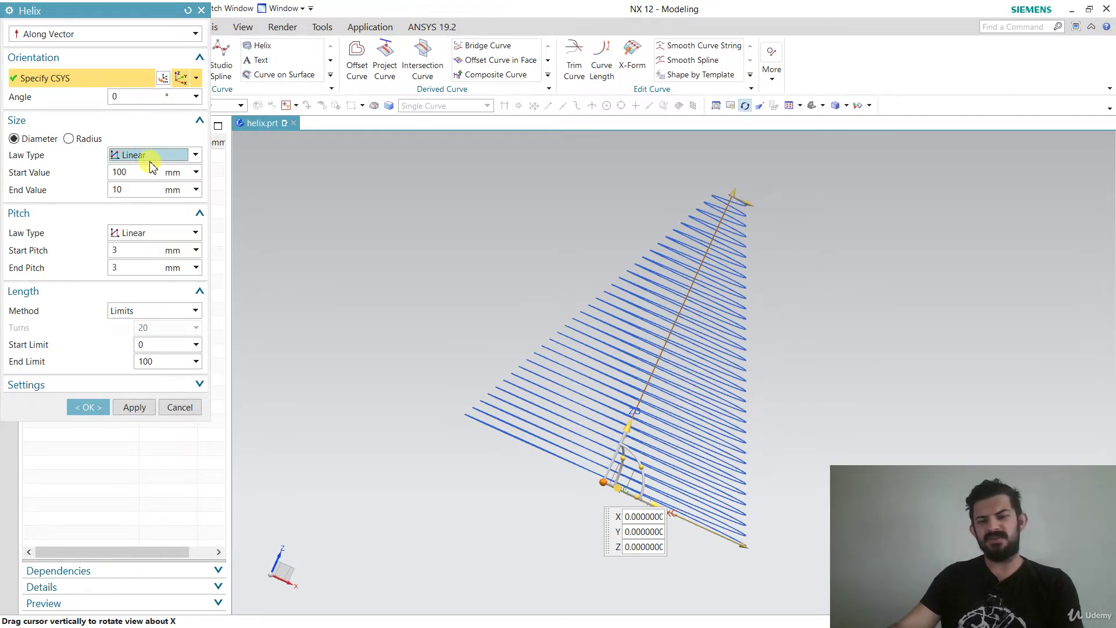
# Step: Set the helix's start pitch to 10 mm and its end pitch to 1 mm
pyautogui.doubleClick(123, 249)
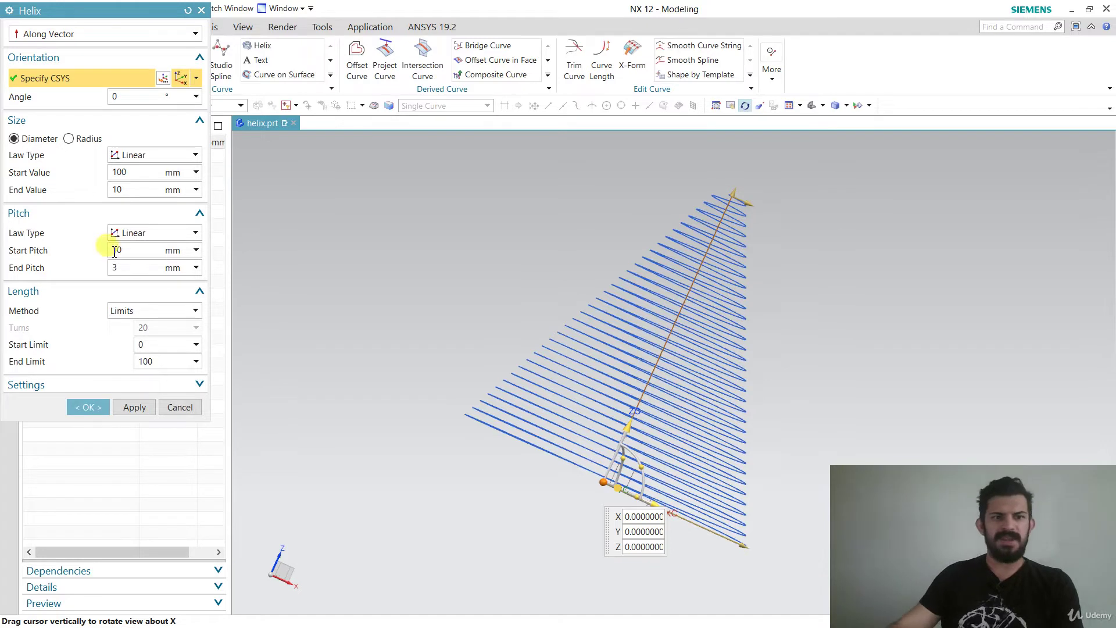
pyautogui.write('10')
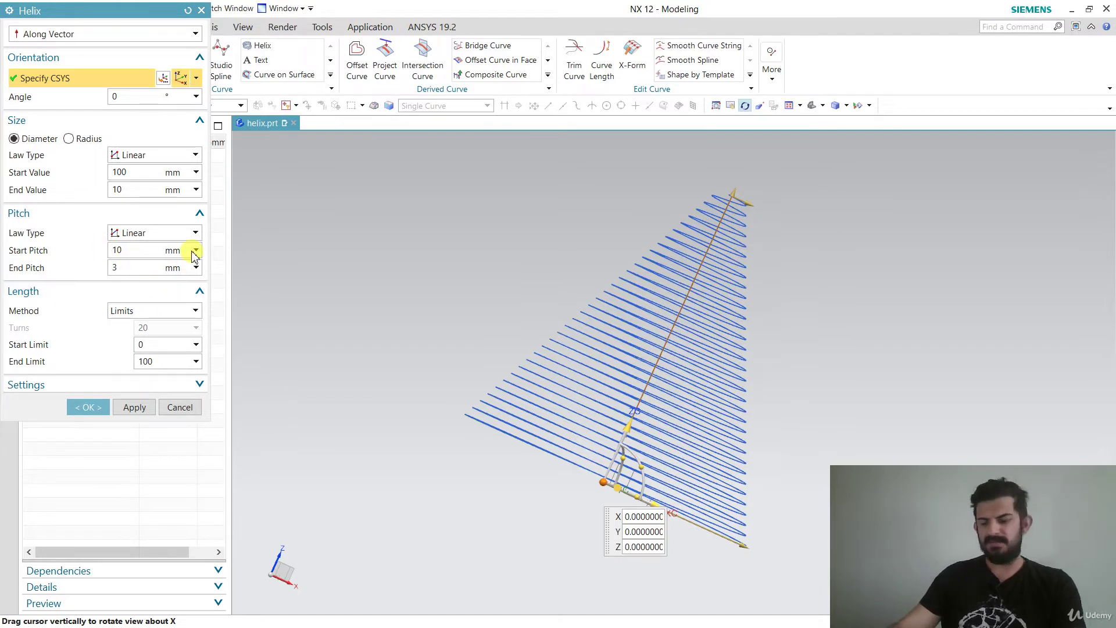
pyautogui.press('Return')
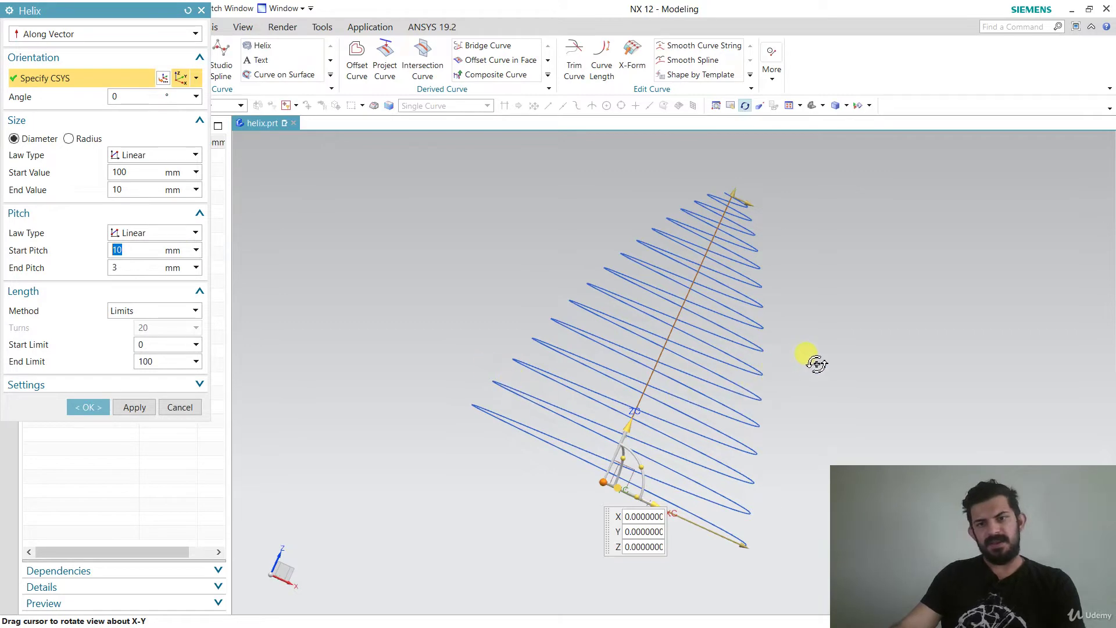
pyautogui.moveTo(817, 363); pyautogui.dragTo(673, 320)
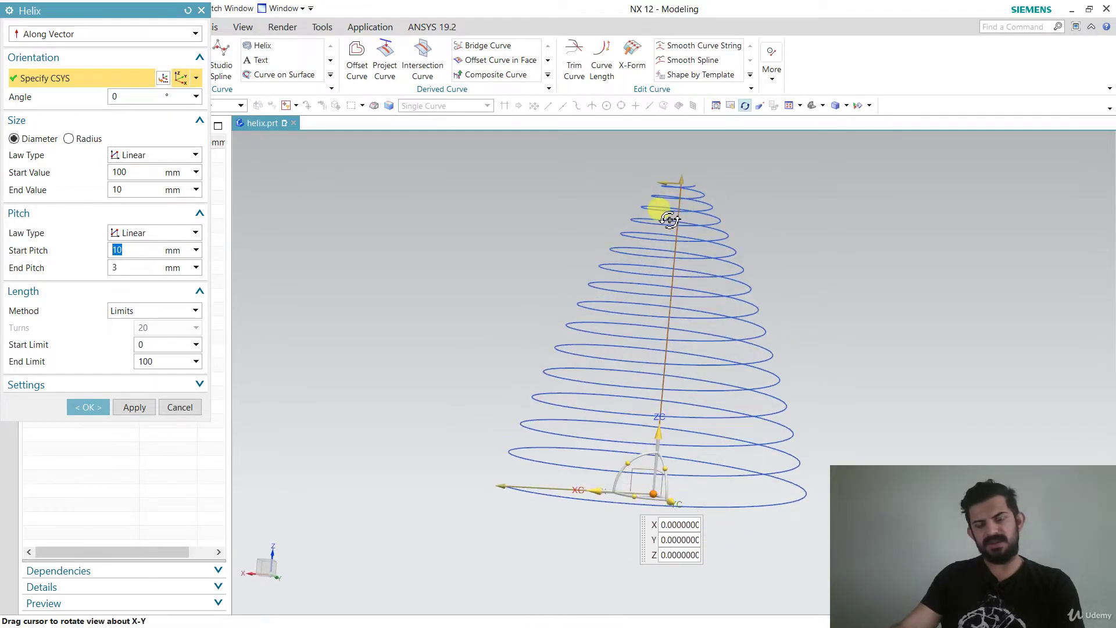
pyautogui.click(143, 267)
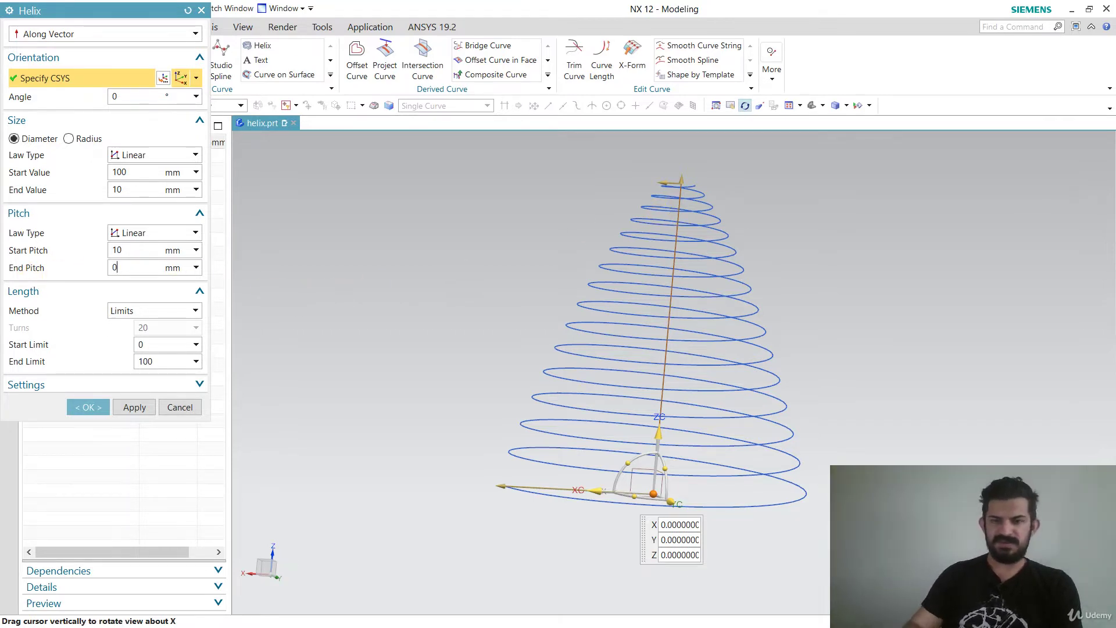
pyautogui.press('Return')
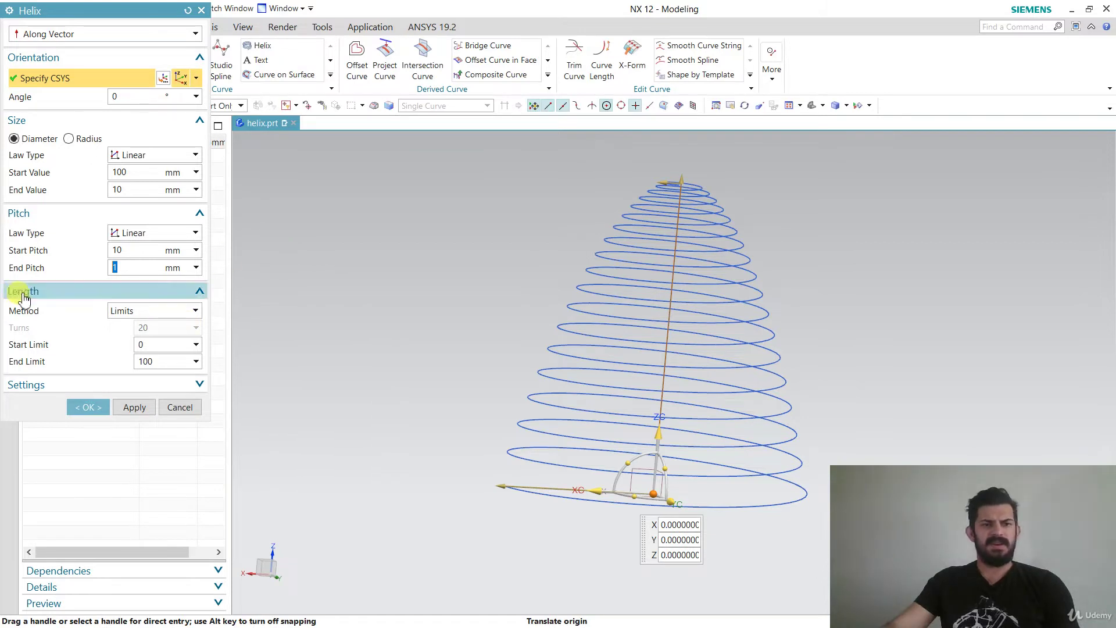
# Step: Define the helix's length by turns and set the number of turns to 100
pyautogui.click(159, 310)
pyautogui.click(149, 339)
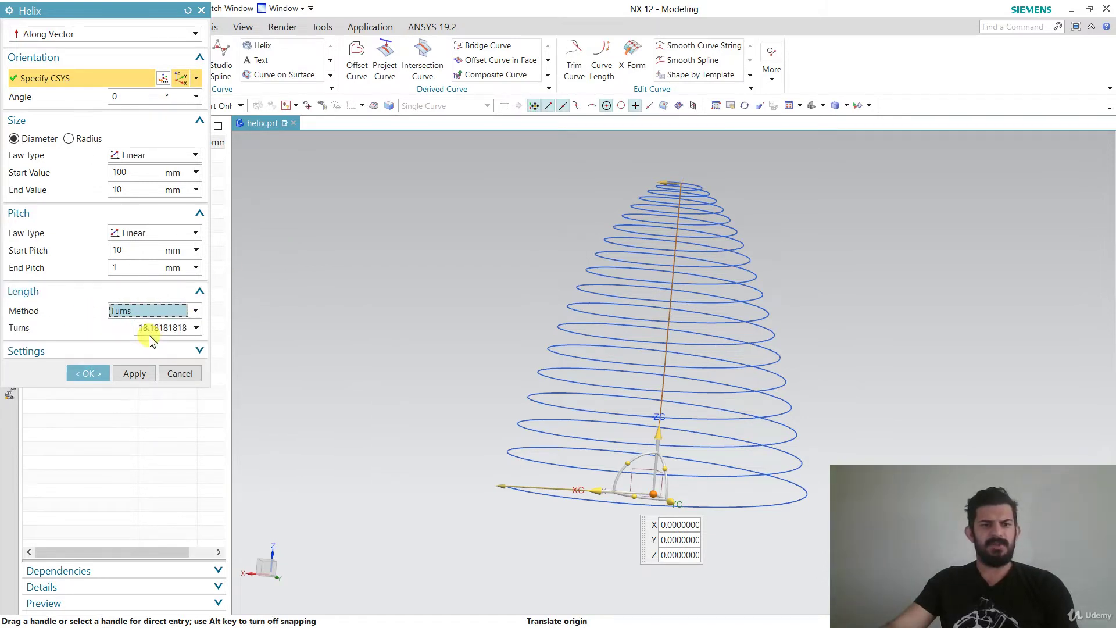
pyautogui.moveTo(142, 328); pyautogui.dragTo(201, 337)
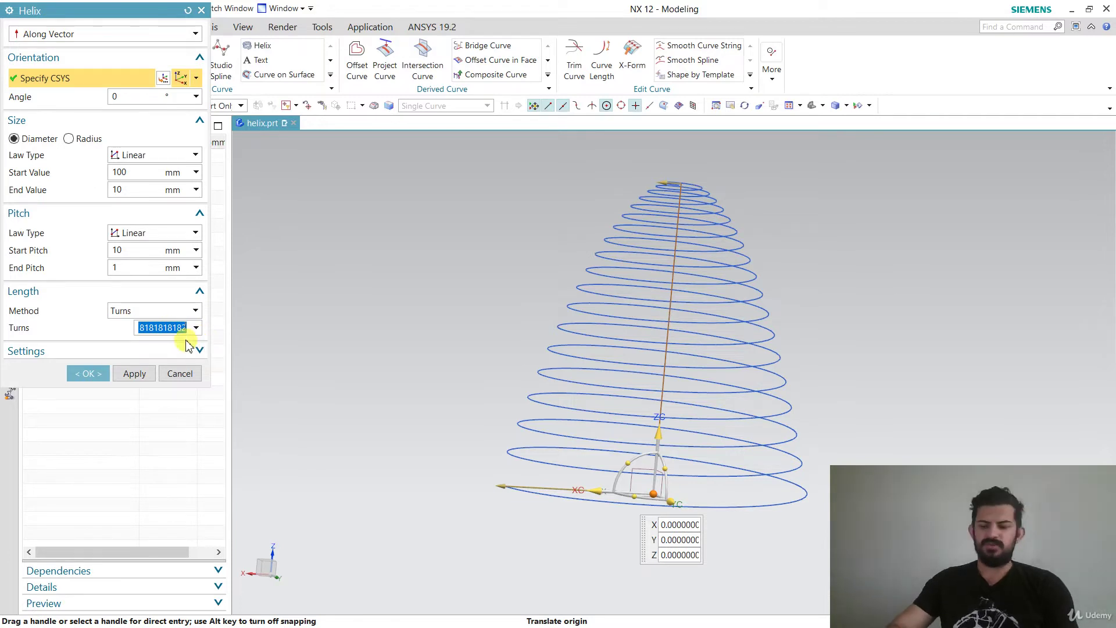
pyautogui.press('Num_Lock')
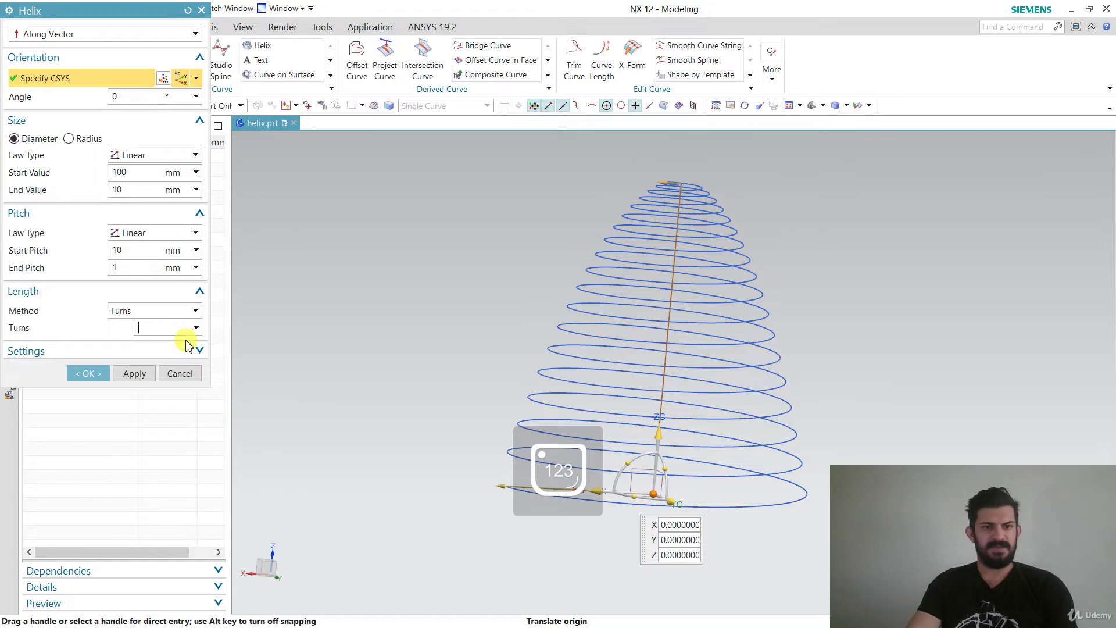
pyautogui.write('1')
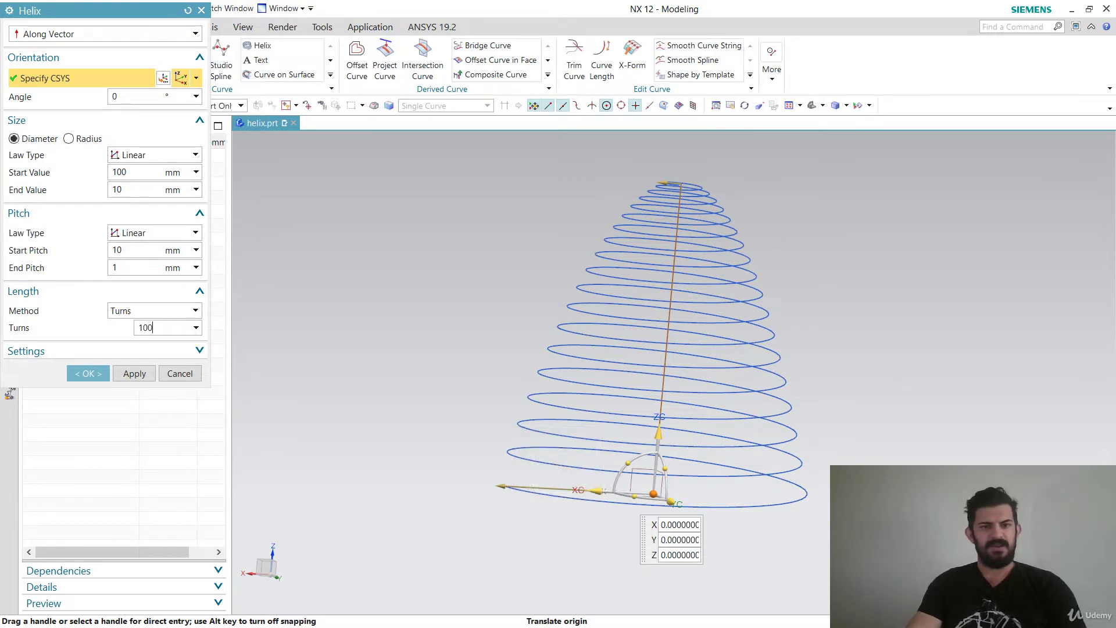
pyautogui.write('00')
pyautogui.hotkey('alt', 'Return')
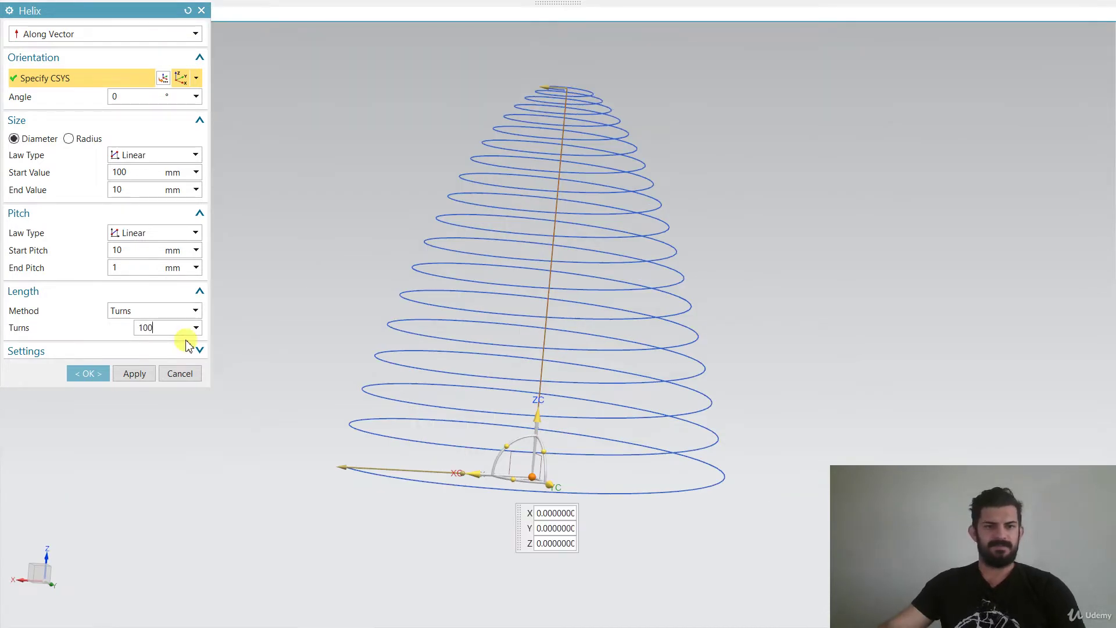
pyautogui.hotkey('alt', 'Return')
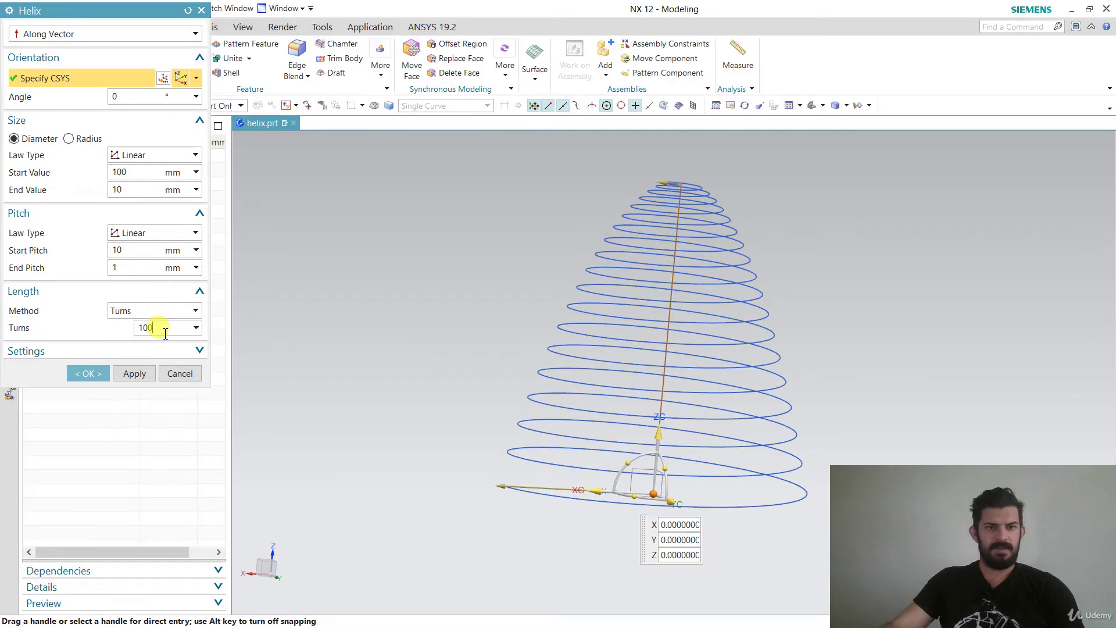
pyautogui.hotkey('alt', 'Return')
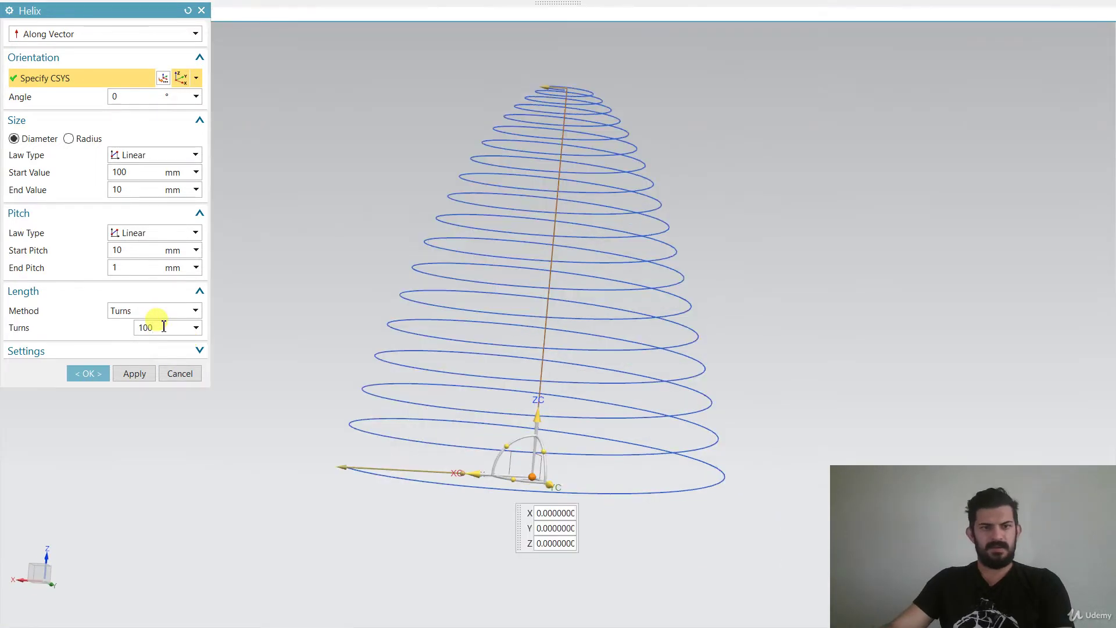
pyautogui.hotkey('alt', 'Return')
# Step: Refresh the helix preview so that the 100 turns are applied
pyautogui.click(161, 301)
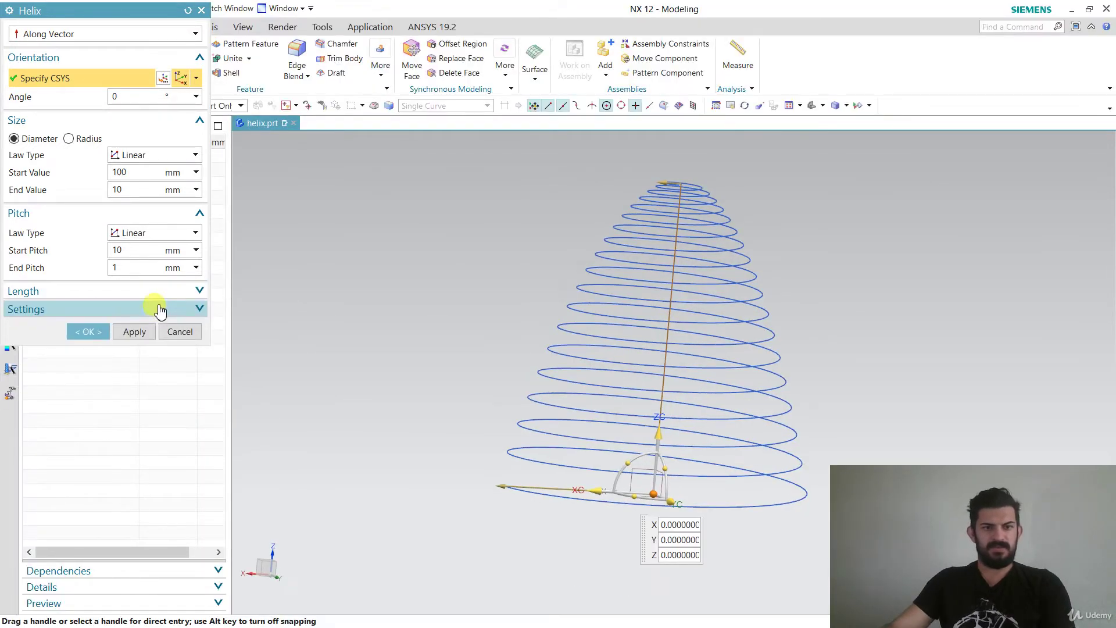
pyautogui.click(159, 311)
pyautogui.click(154, 291)
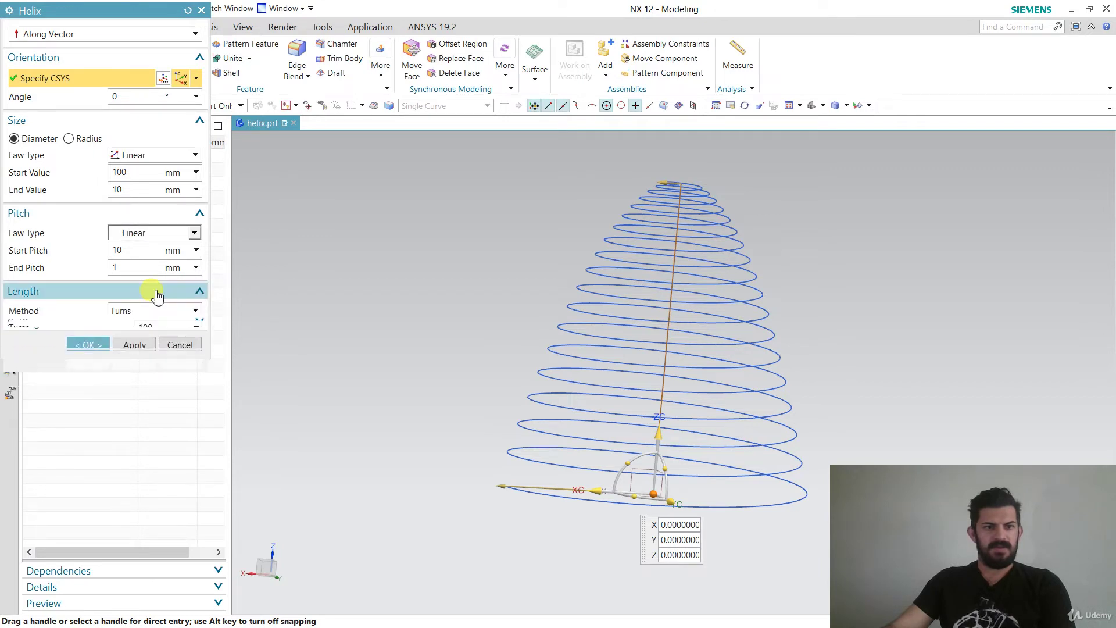
pyautogui.click(156, 310)
pyautogui.click(156, 310)
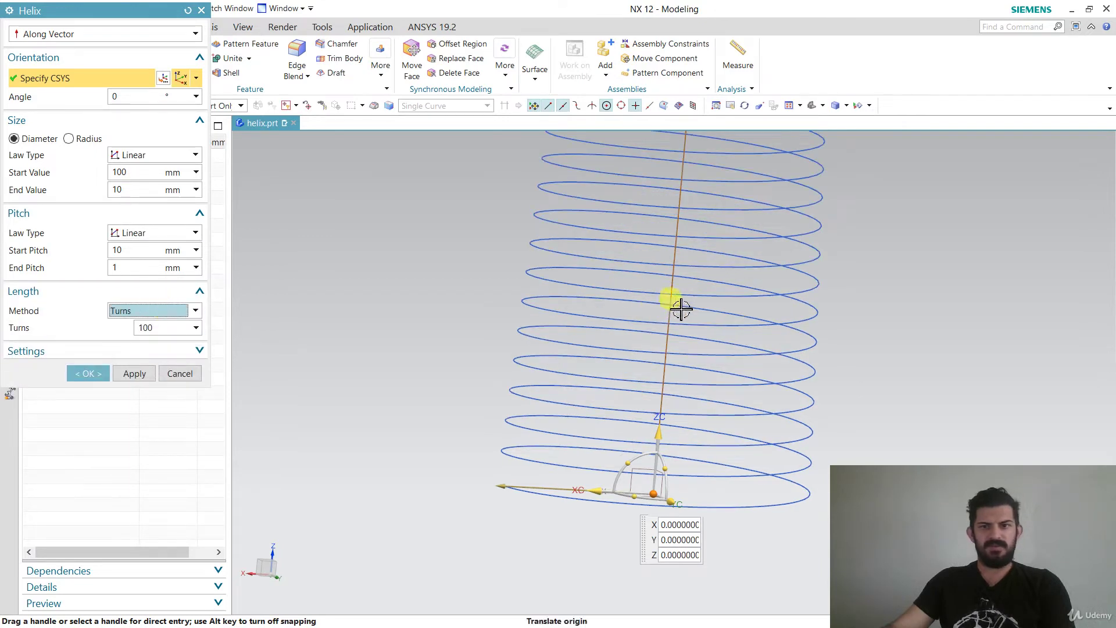
# Step: Move the helix origin to about X 81.18, Y 0, Z 75.46 and create the helix
pyautogui.click(436, 250)
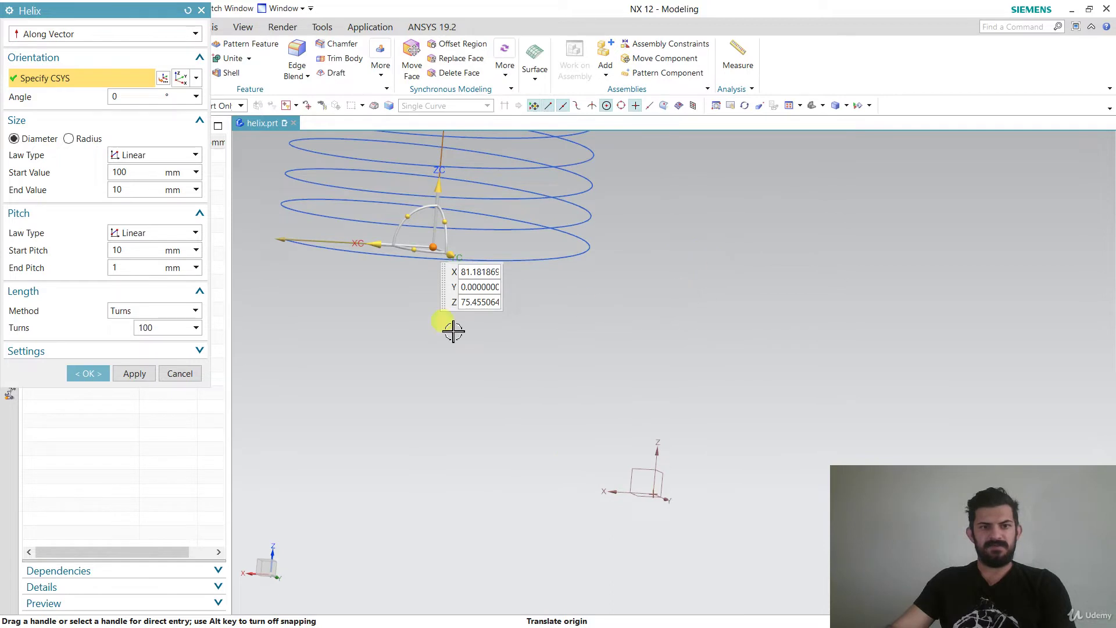
pyautogui.click(91, 373)
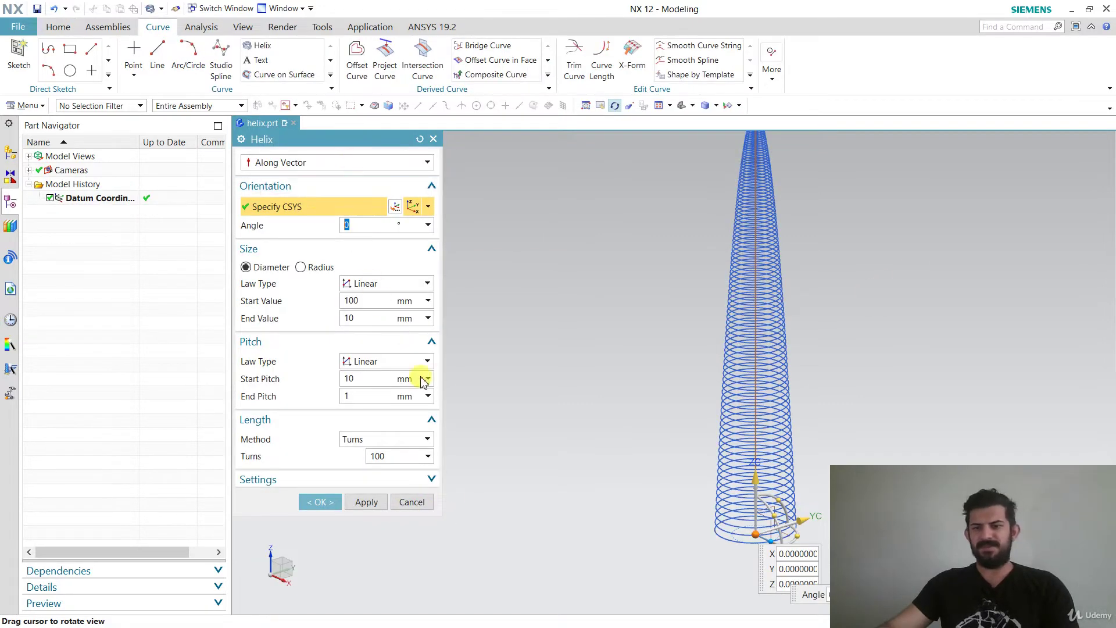
# Step: Try a start diameter of 1000 mm for the helix and inspect the resulting shape
pyautogui.moveTo(390, 458); pyautogui.dragTo(375, 457)
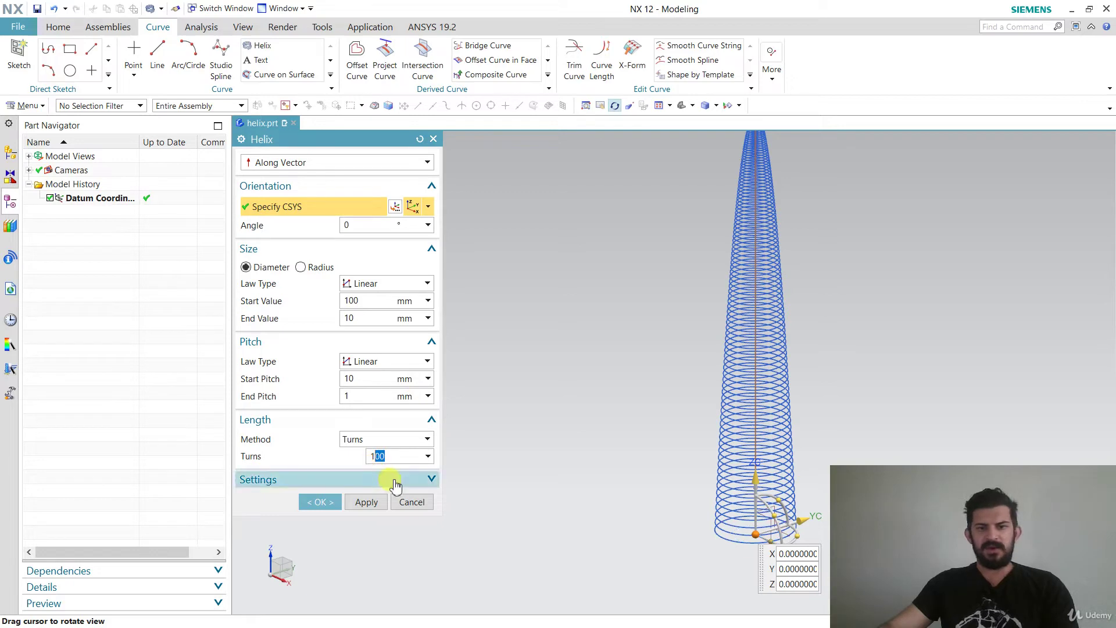
pyautogui.doubleClick(363, 301)
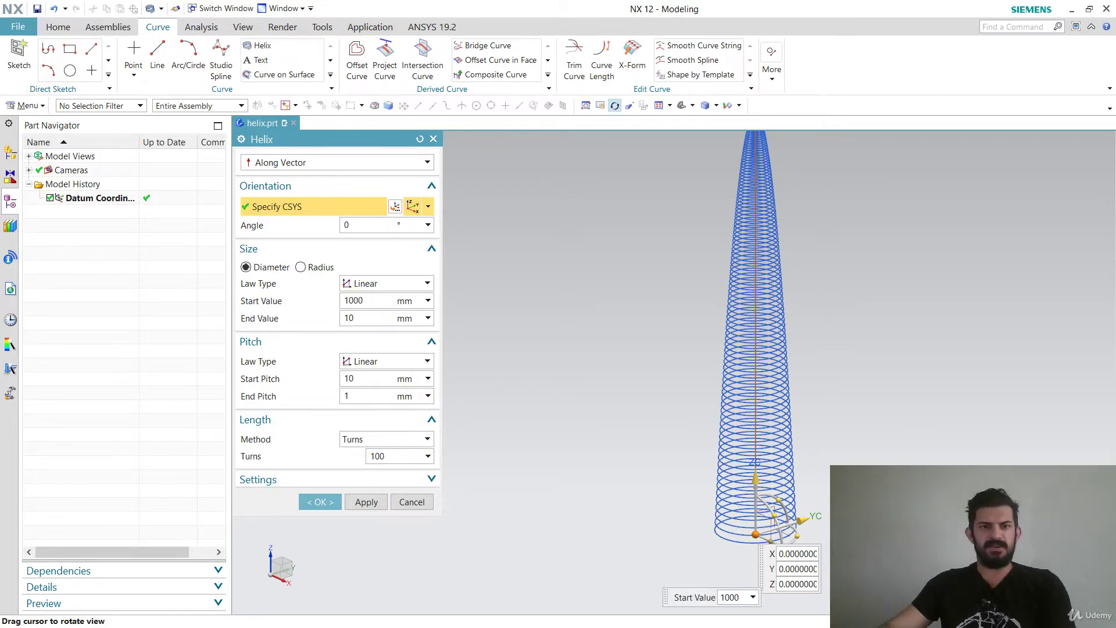
pyautogui.write('1000')
pyautogui.press('Return')
pyautogui.scroll(-4, 1105, 366)
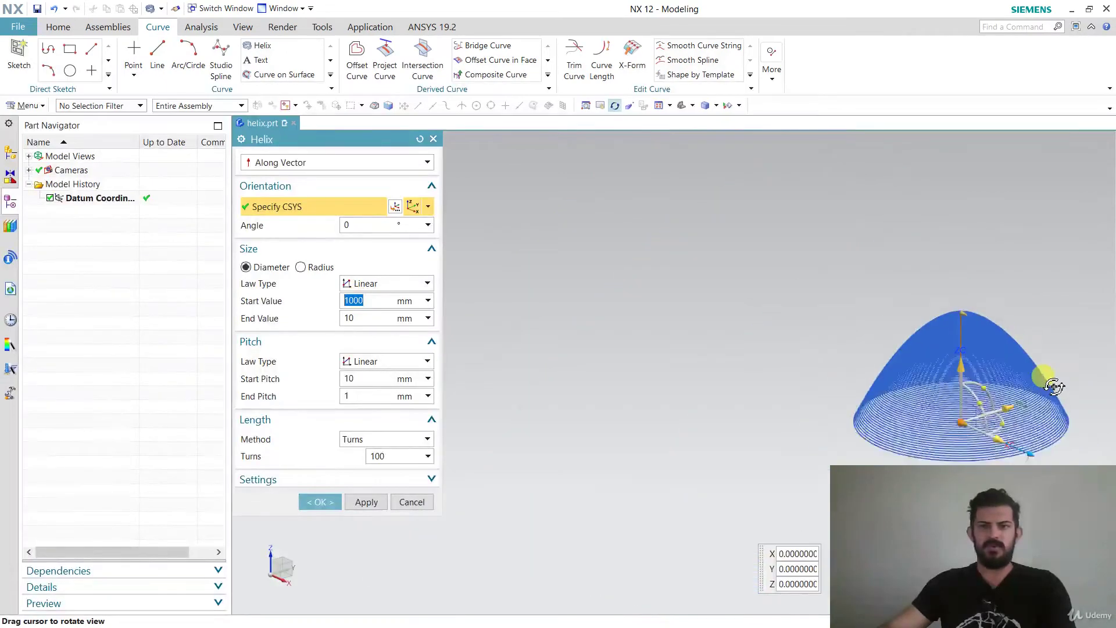
pyautogui.moveTo(1107, 366); pyautogui.dragTo(616, 328, button='middle')
# Step: Set the helix's start diameter to 10 mm and its end diameter to 1000 mm
pyautogui.press('BackSpace')
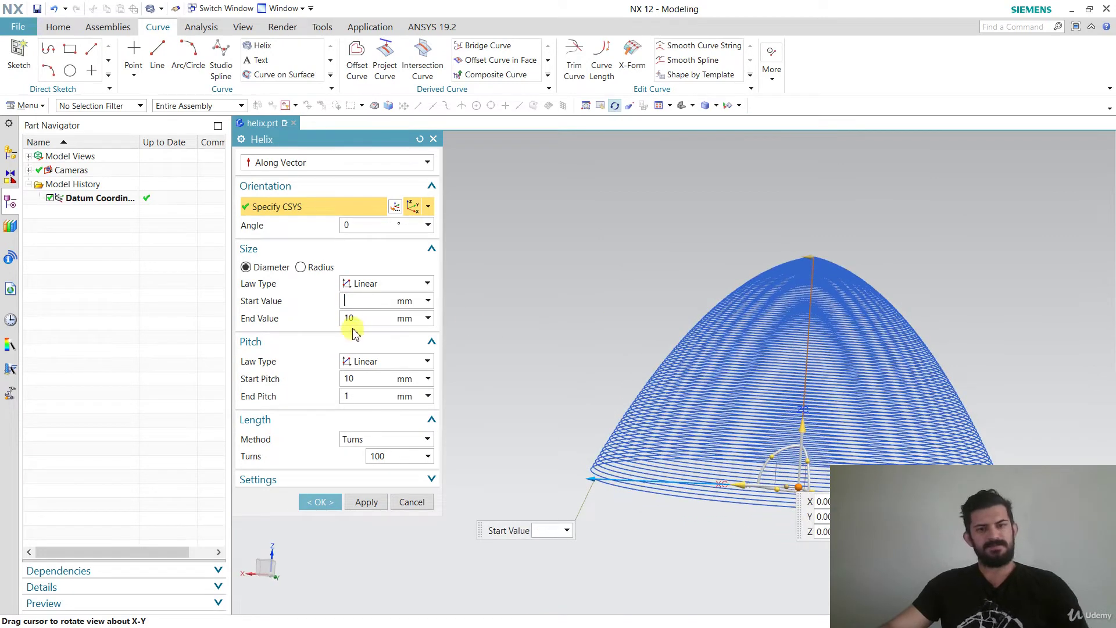
pyautogui.write('10')
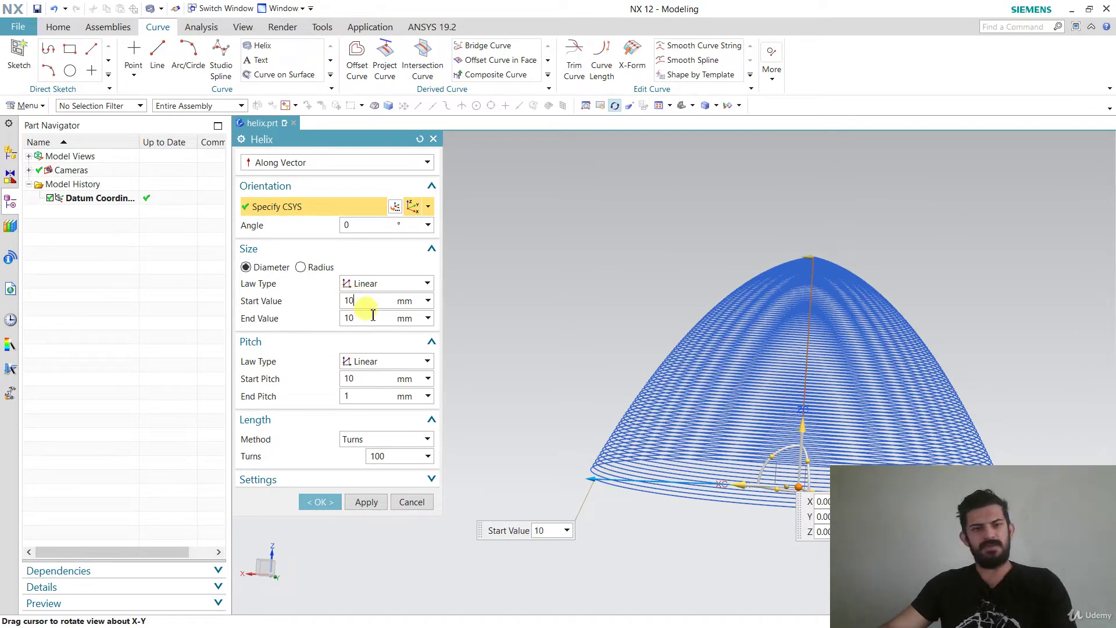
pyautogui.click(368, 318)
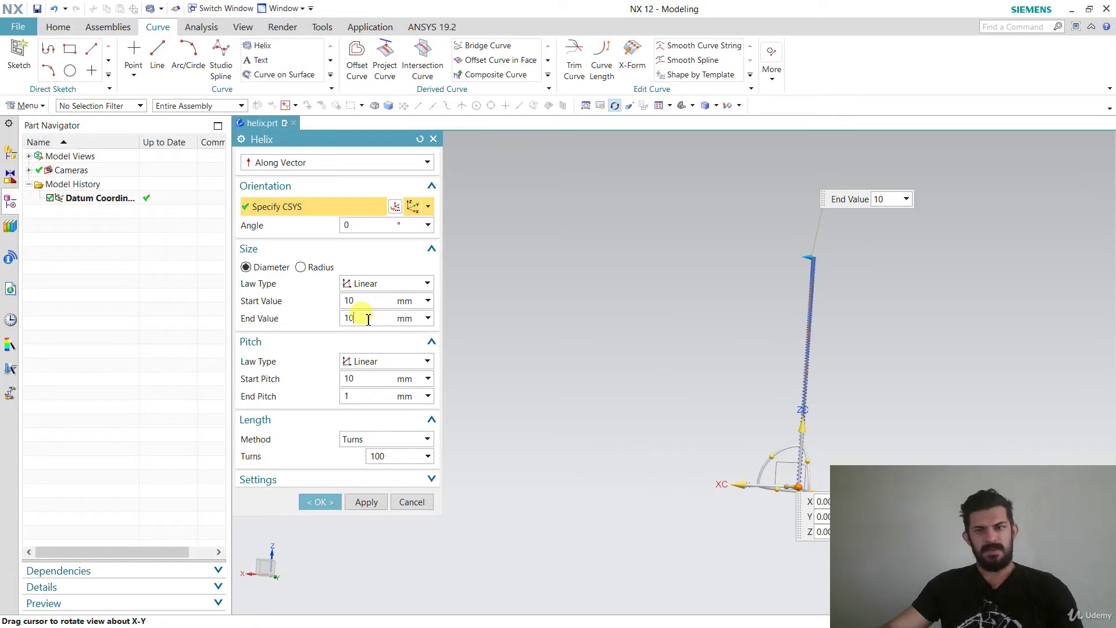
pyautogui.moveTo(368, 319); pyautogui.dragTo(337, 310)
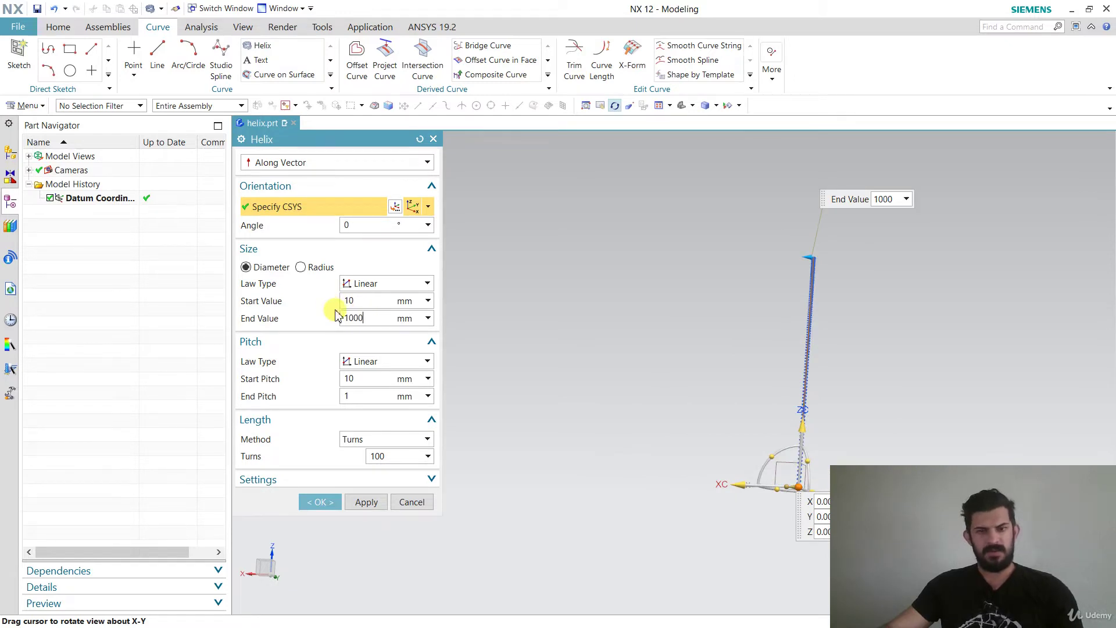
pyautogui.press('Return')
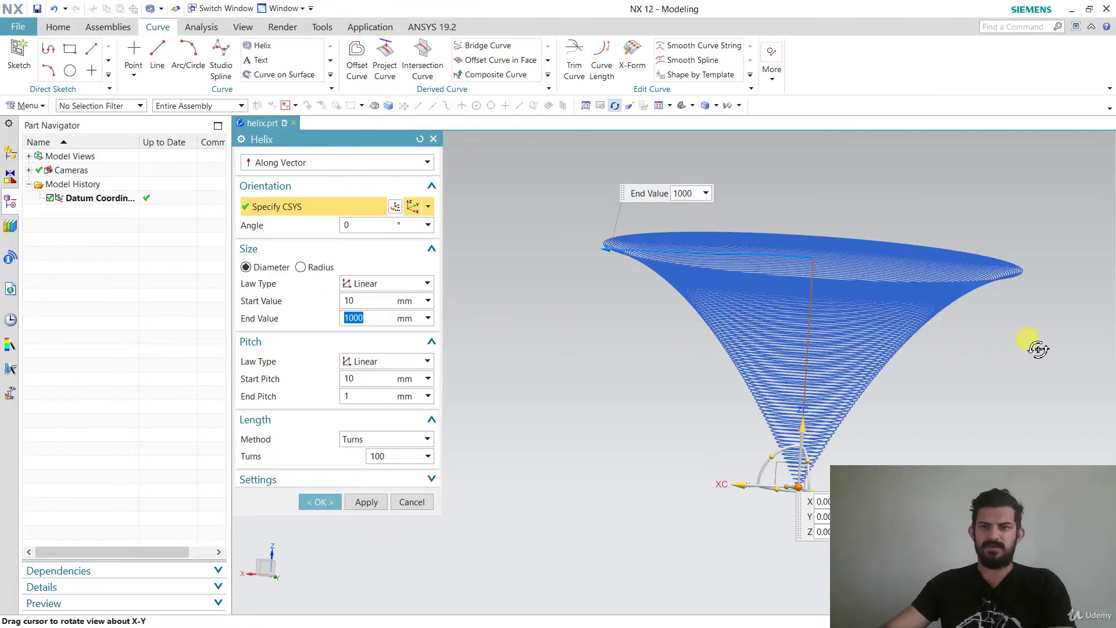
pyautogui.scroll(-3, 1037, 348)
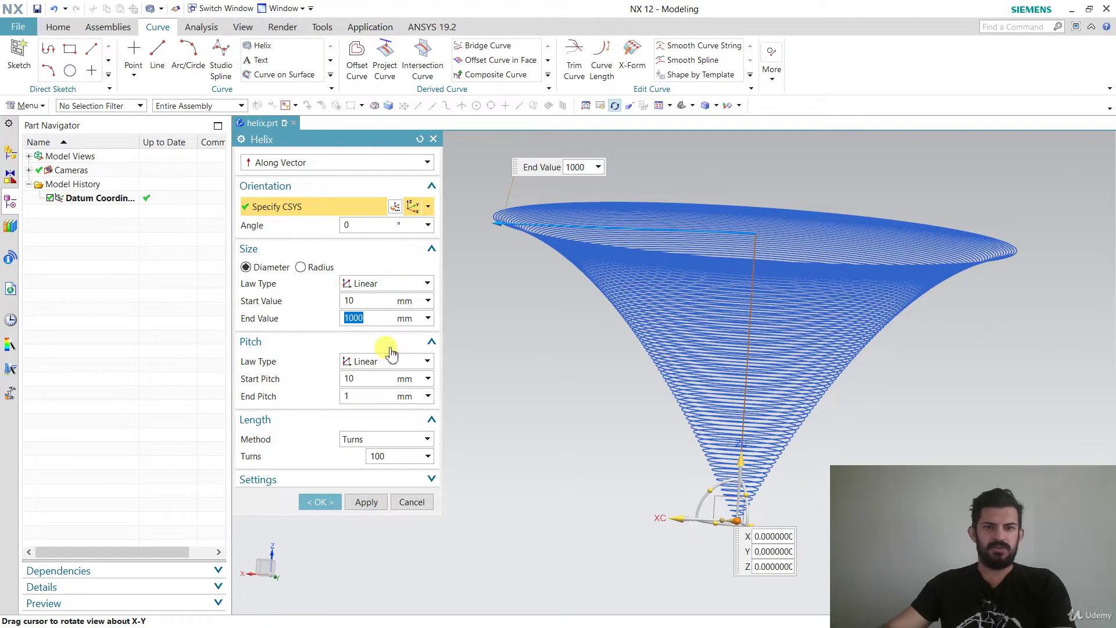
# Step: Set the law type of both the helix's size and its pitch to Cubic
pyautogui.click(385, 286)
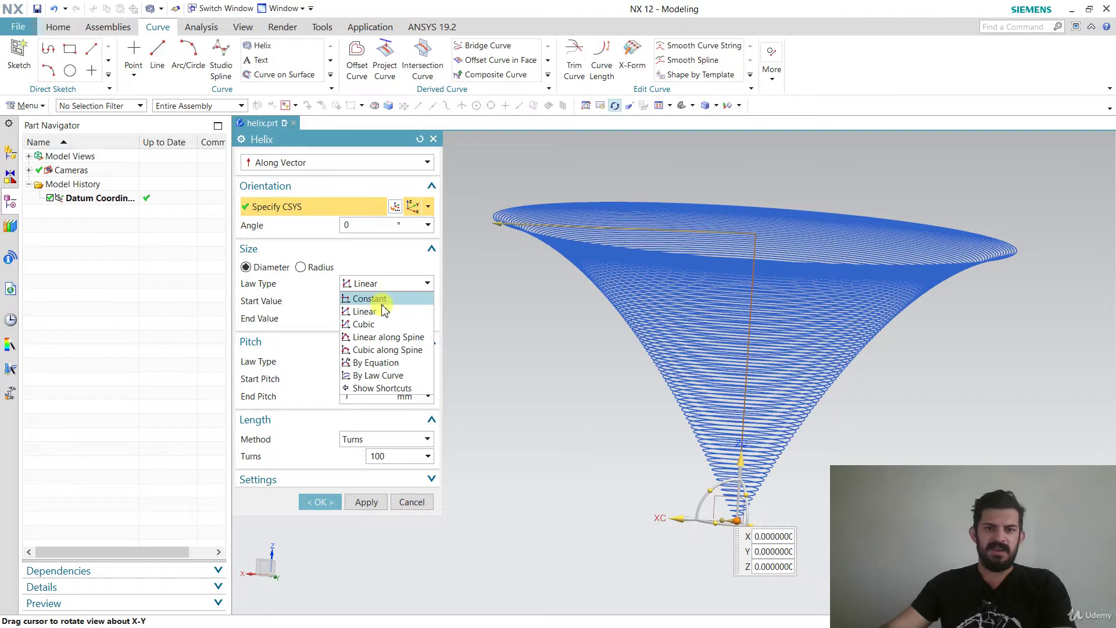
pyautogui.click(366, 324)
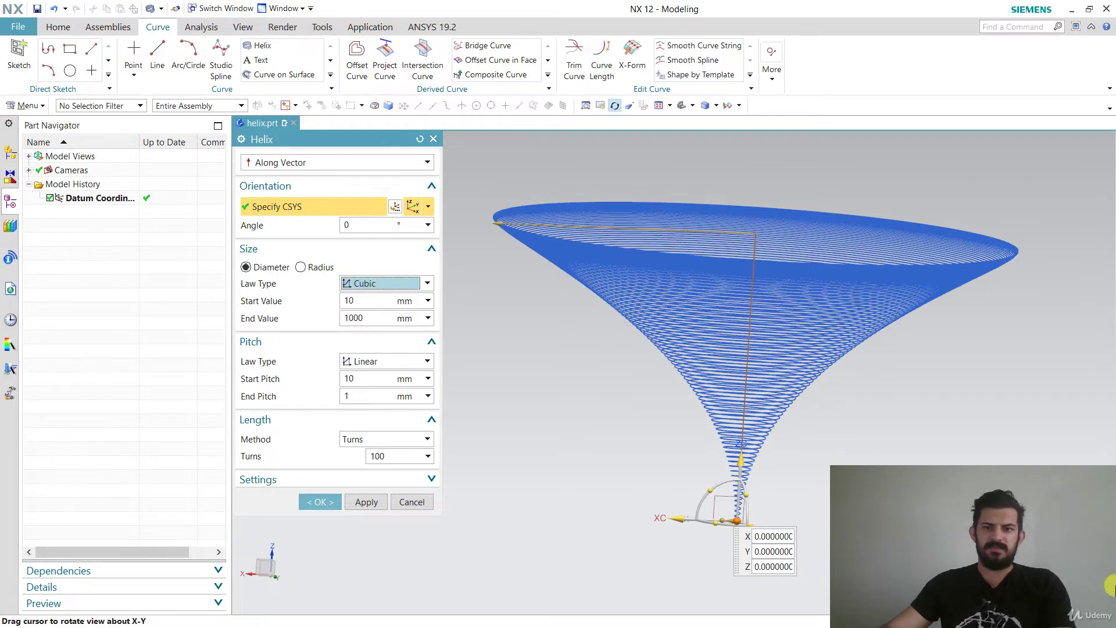
pyautogui.click(388, 363)
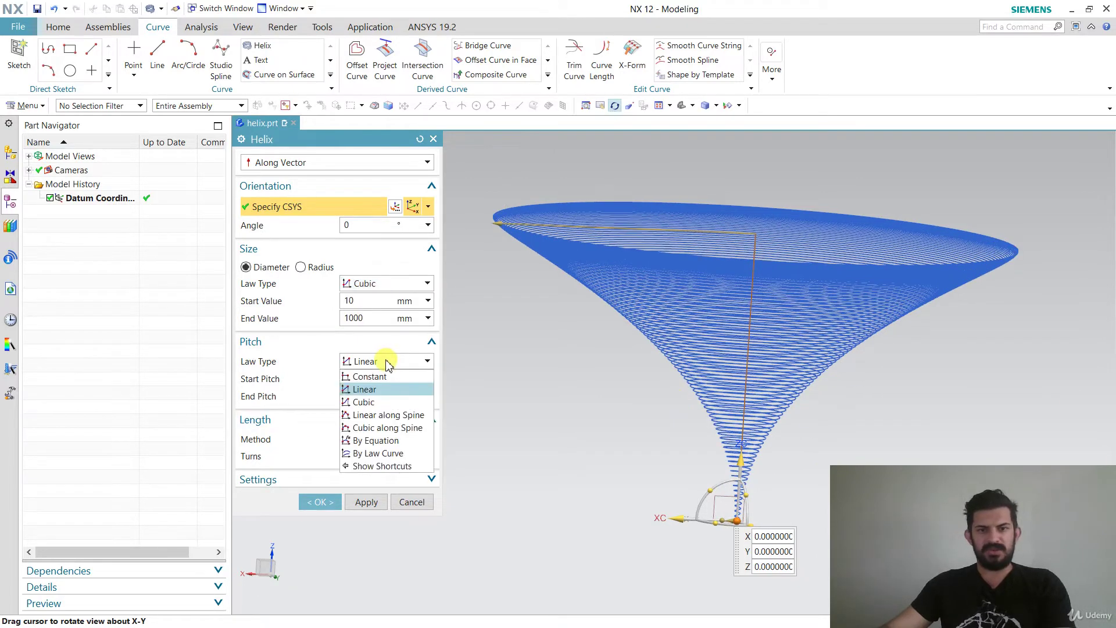
pyautogui.click(383, 402)
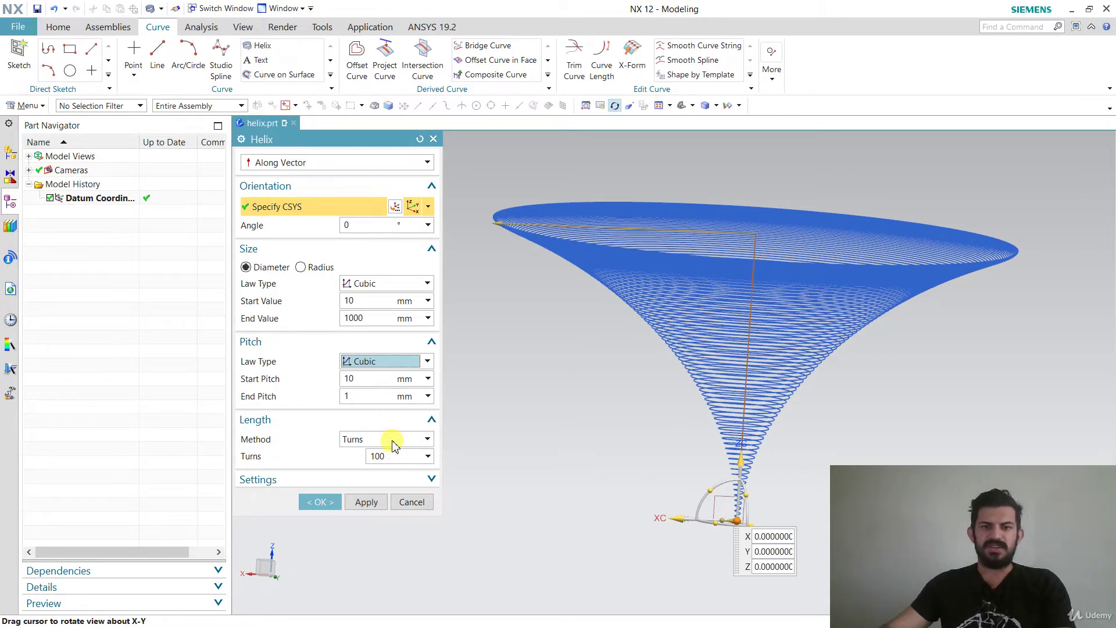
# Step: Try the Linear along Spine law for the helix's size, and return the size law to Linear
pyautogui.click(403, 283)
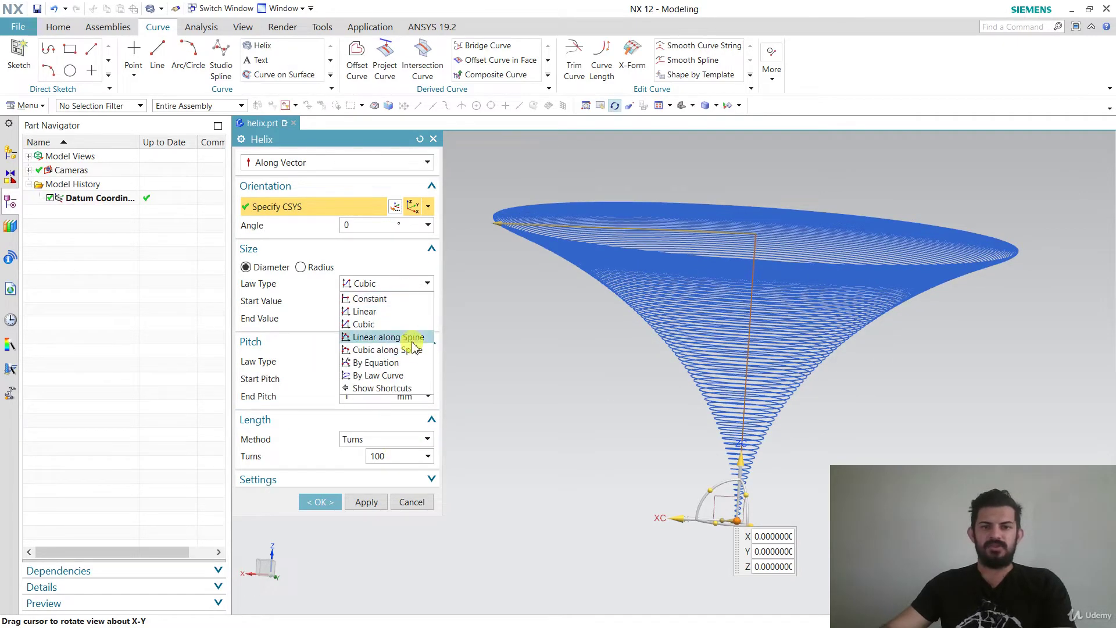
pyautogui.click(388, 337)
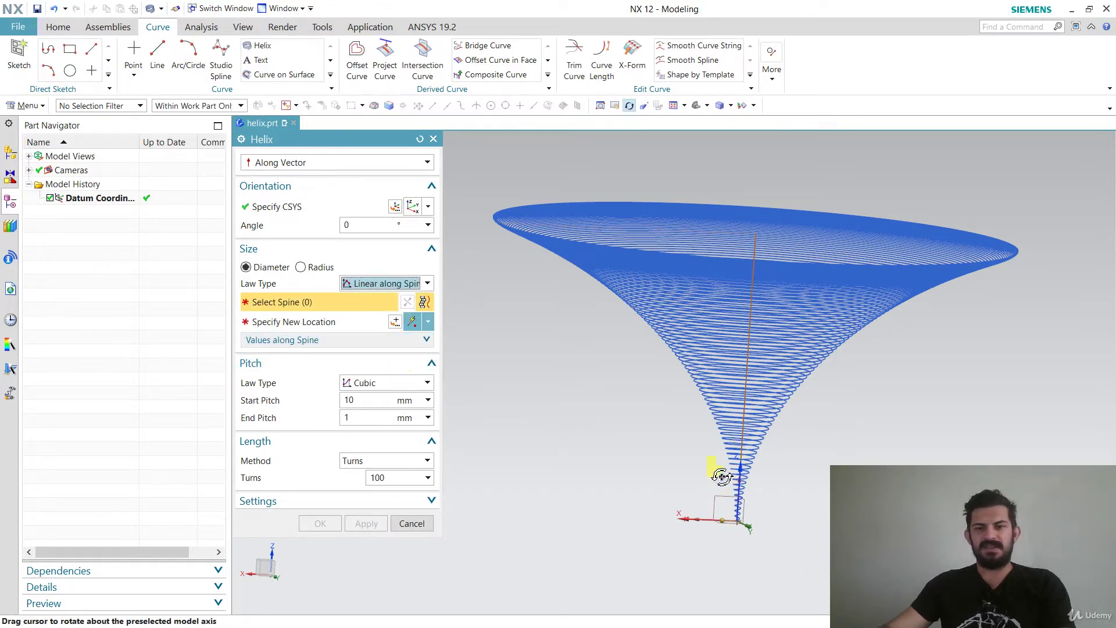
pyautogui.click(373, 284)
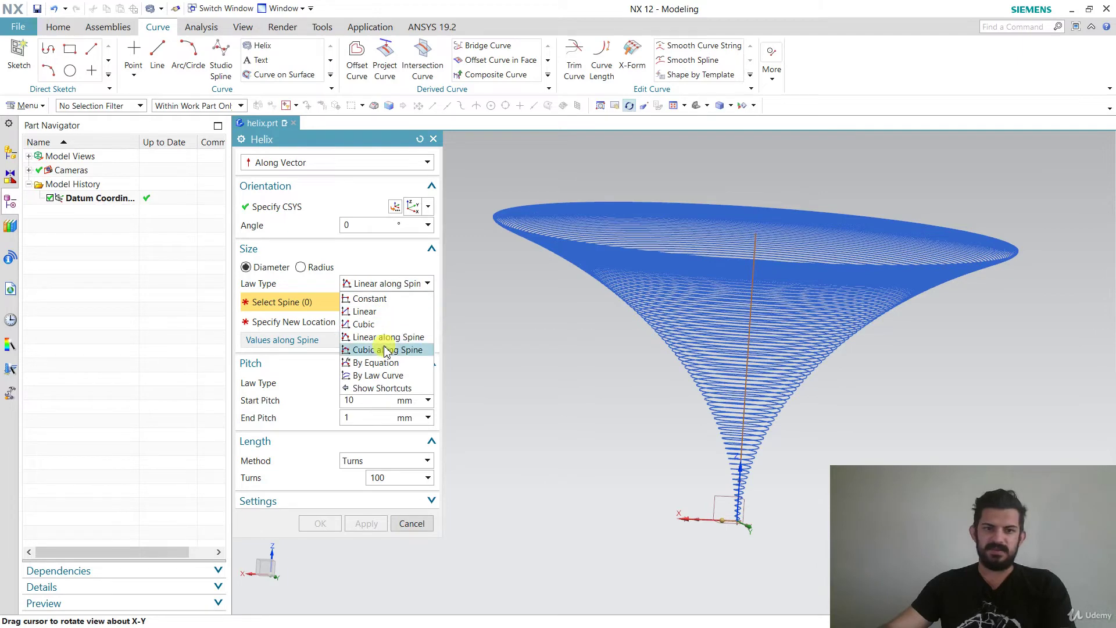
pyautogui.click(384, 314)
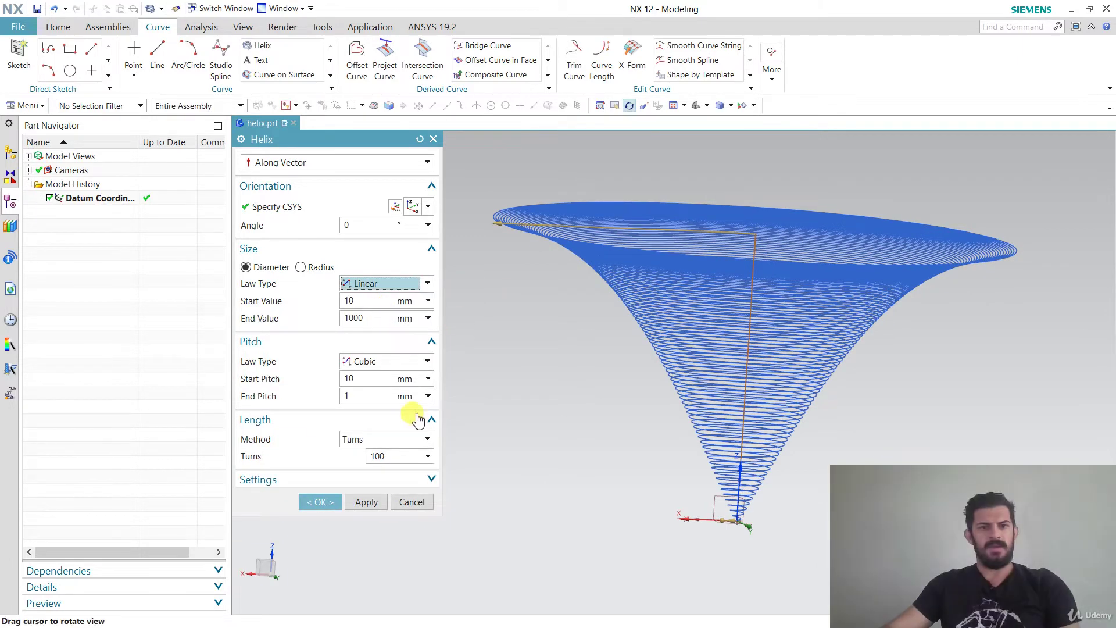
# Step: Define the helix's length by Limits and set its end diameter to 100 mm
pyautogui.click(384, 439)
pyautogui.click(383, 459)
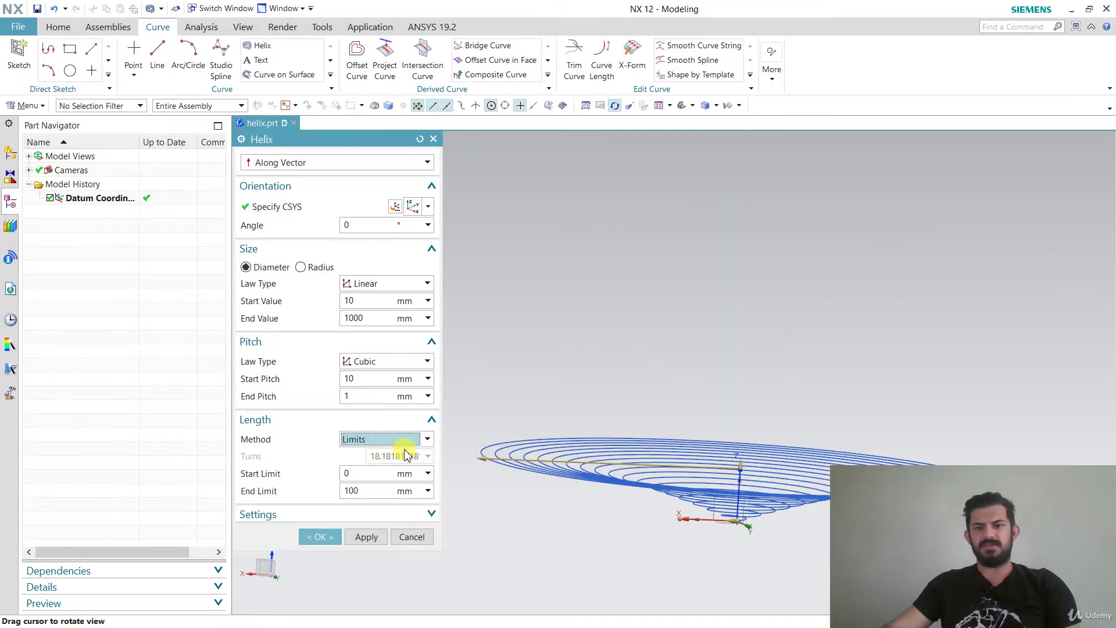
pyautogui.click(372, 318)
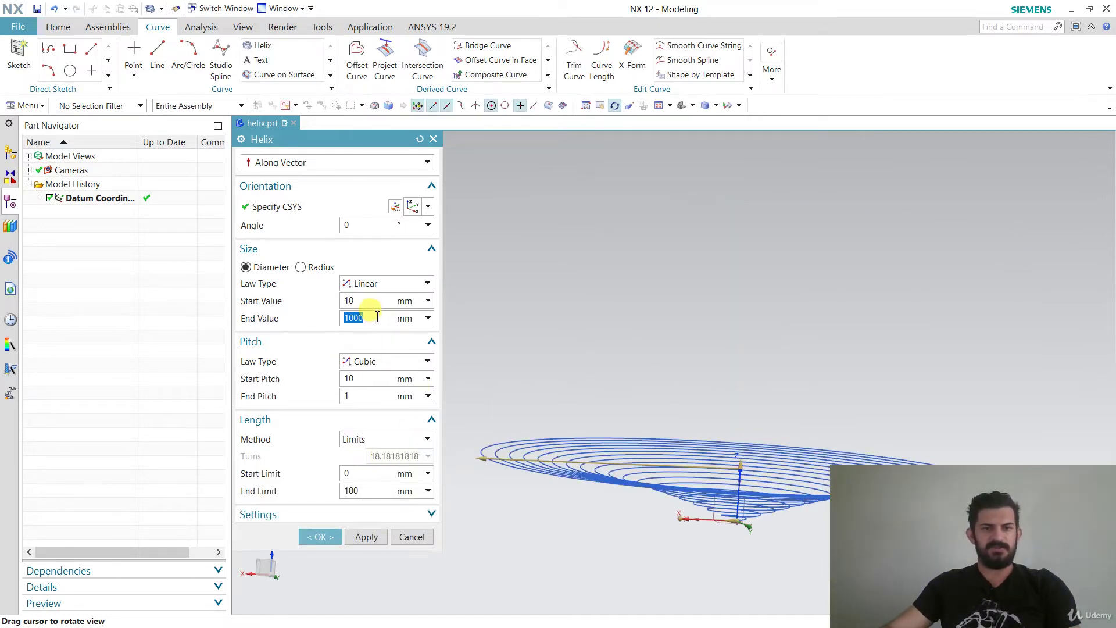
pyautogui.click(377, 318)
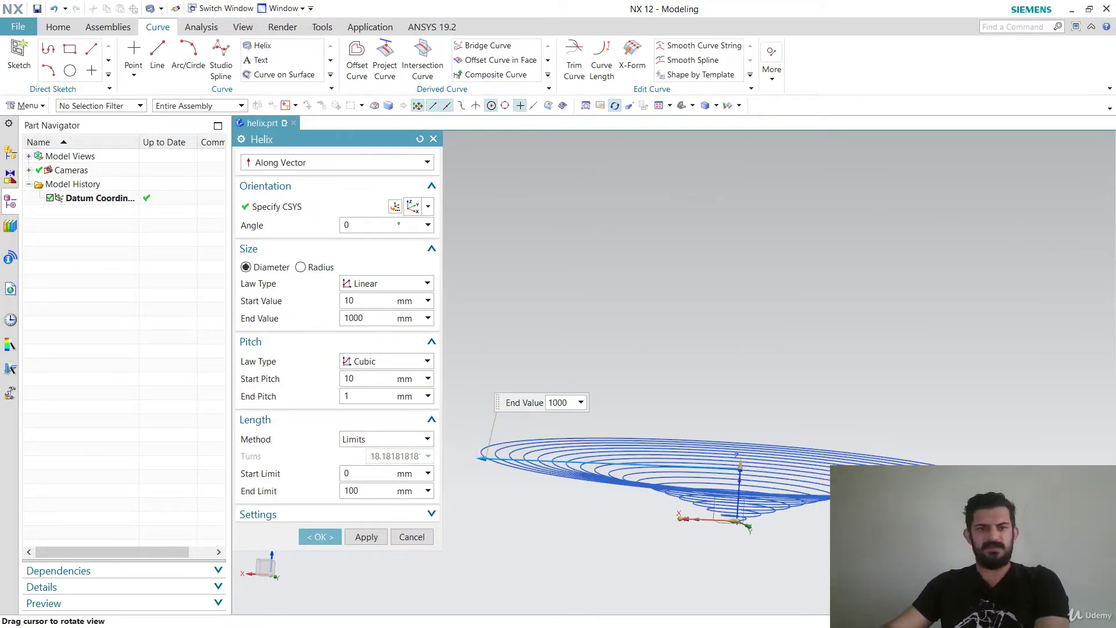
pyautogui.press('Return')
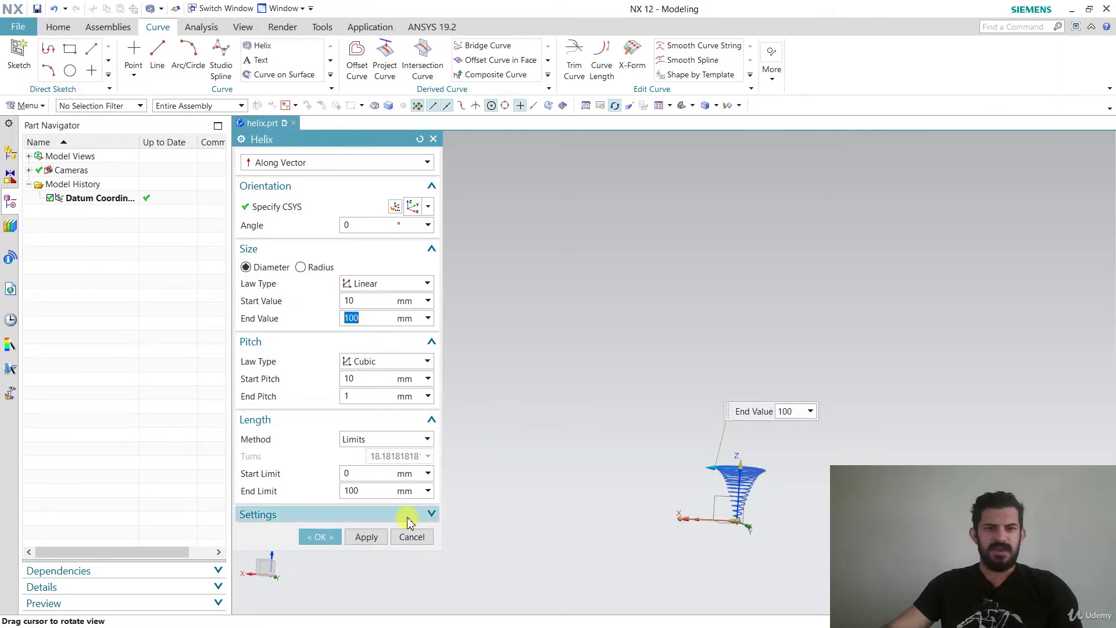
# Step: Set the helix's end limit to 1000 mm and inspect the stretched shape
pyautogui.click(349, 475)
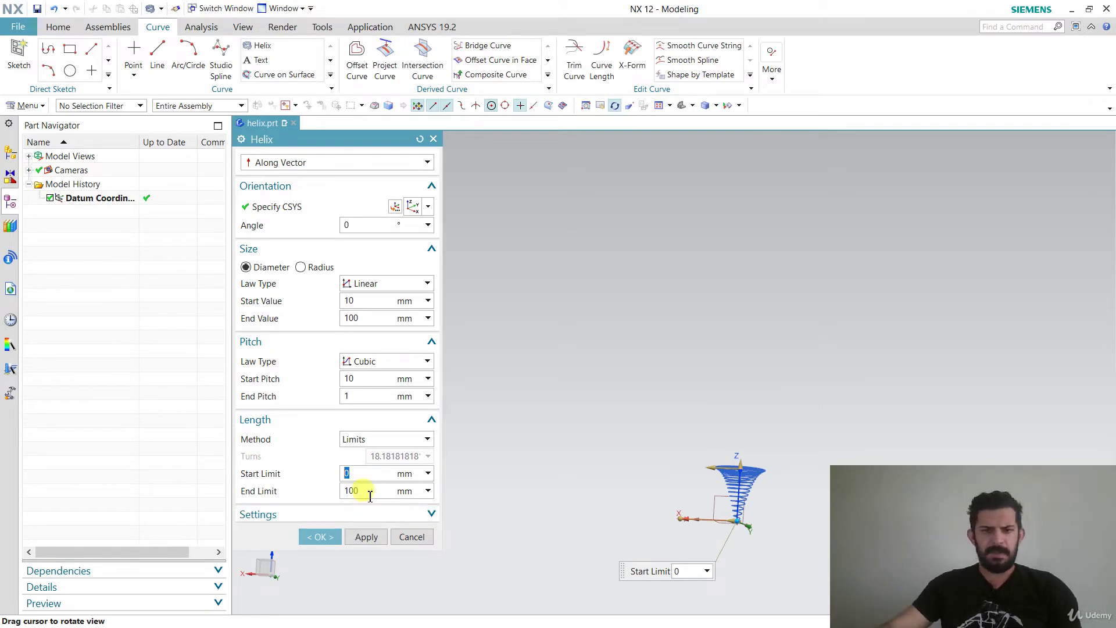
pyautogui.click(358, 491)
pyautogui.press('Return')
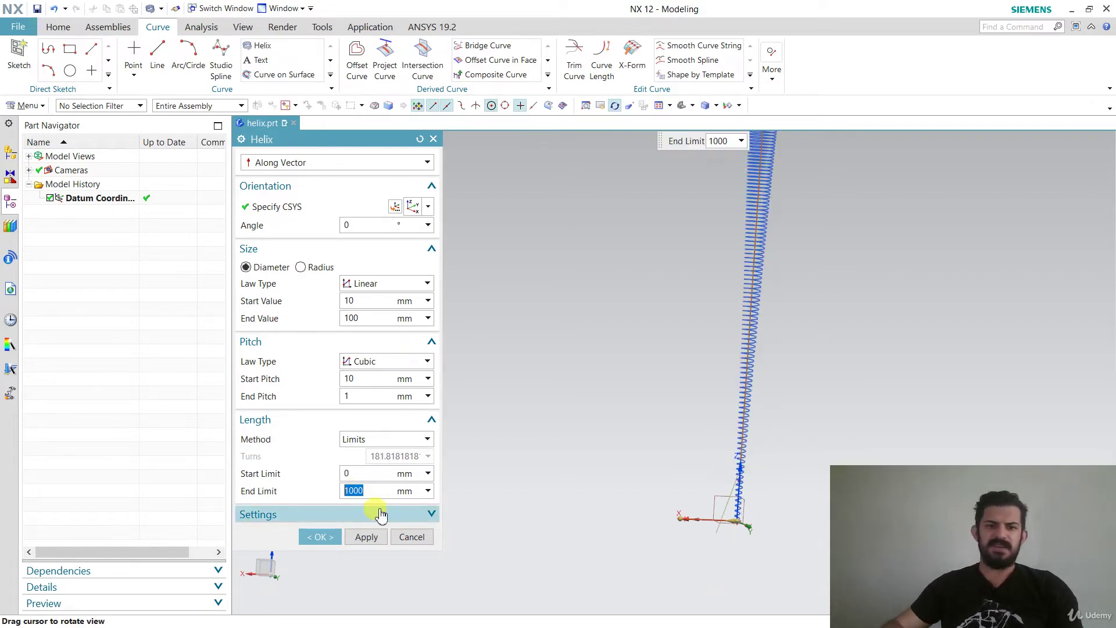
pyautogui.moveTo(941, 308); pyautogui.dragTo(874, 182, button='middle')
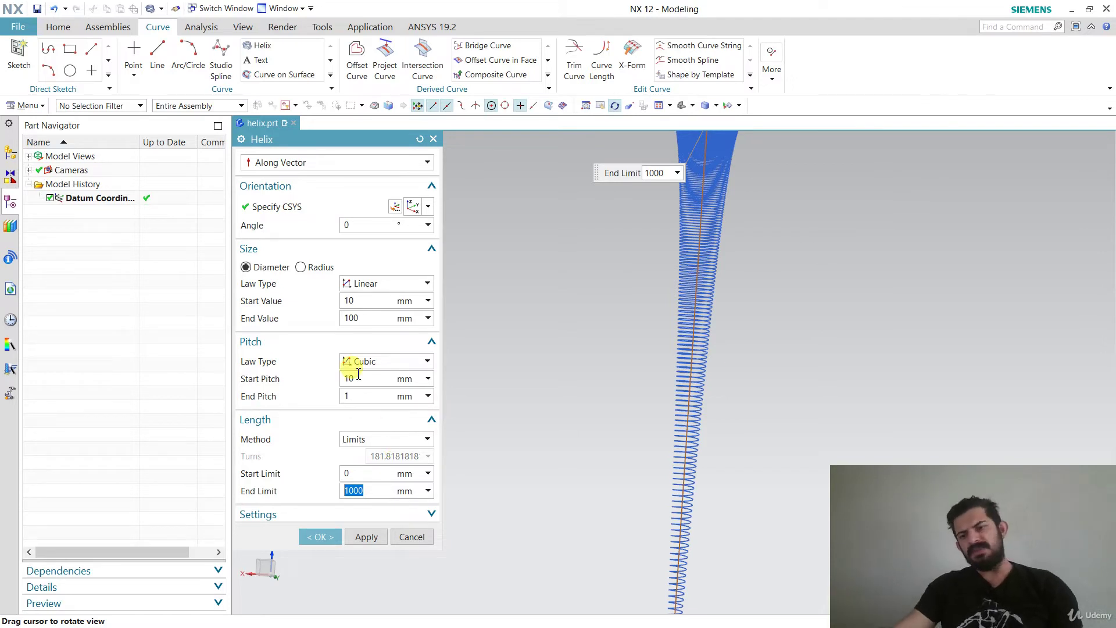
# Step: Define the helix's size by radius instead of diameter and inspect the whole preview
pyautogui.click(348, 441)
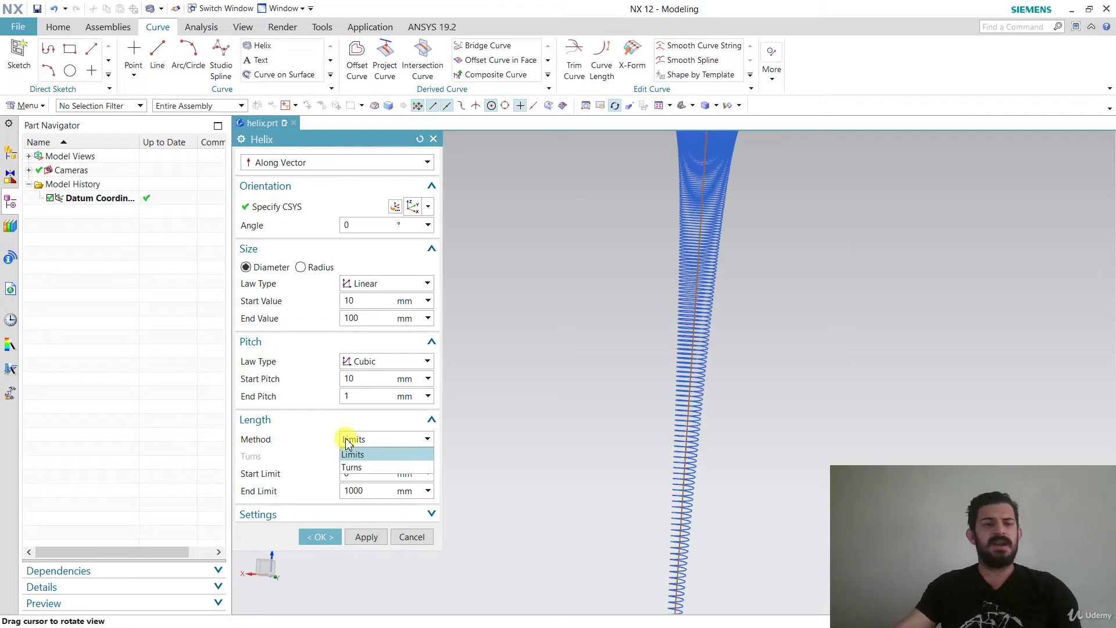
pyautogui.click(309, 267)
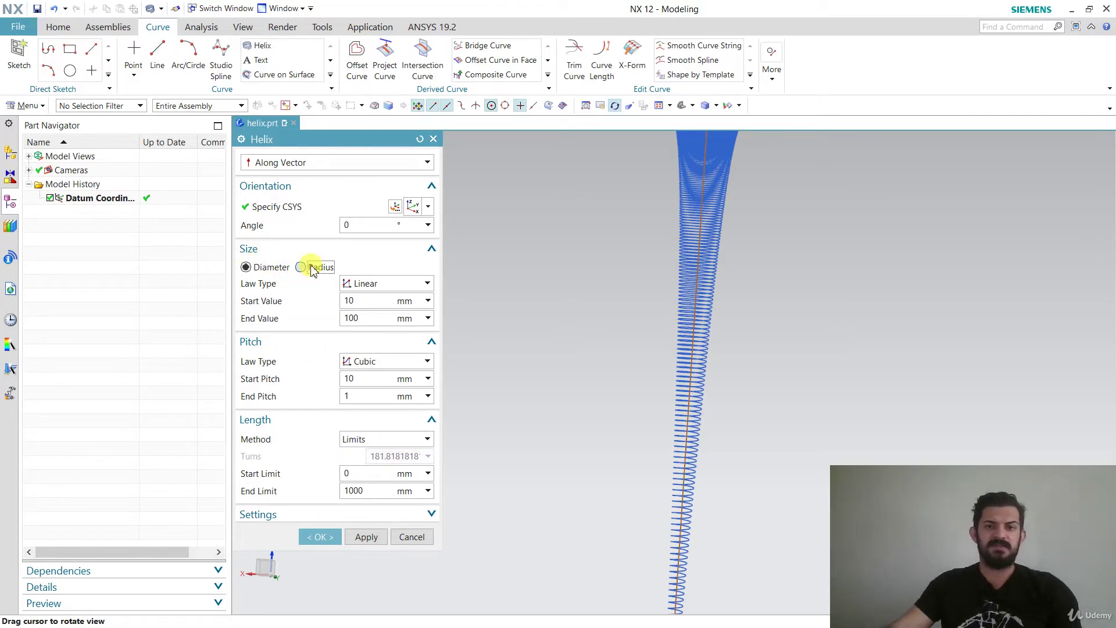
pyautogui.click(309, 267)
pyautogui.moveTo(715, 324); pyautogui.dragTo(782, 313, button='middle')
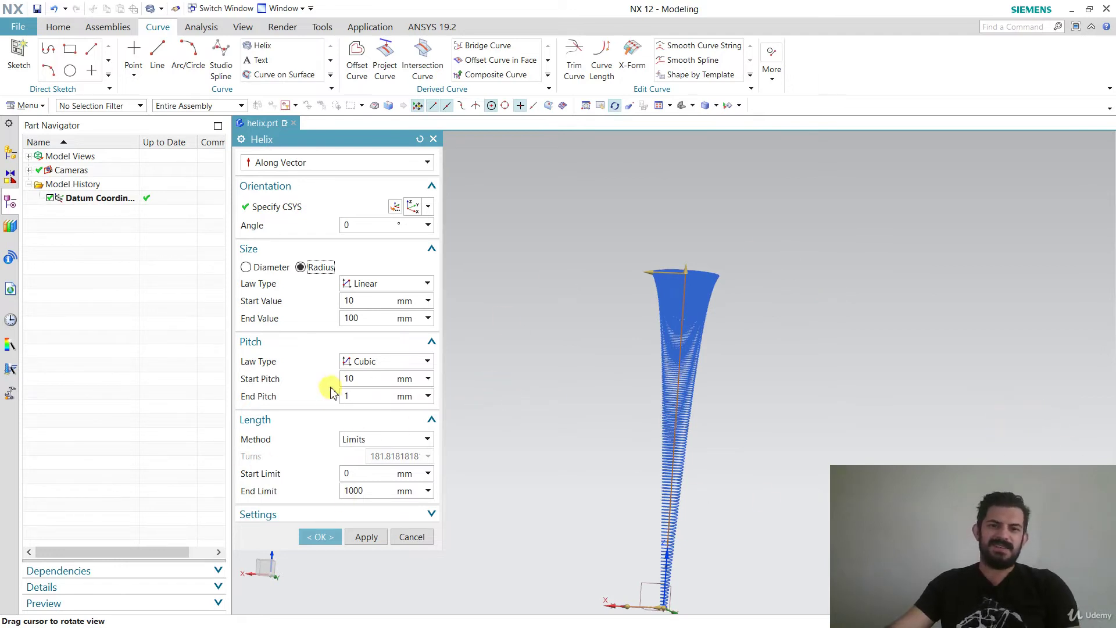
# Step: Try a start radius of 100 mm and an end pitch of 10 mm for the helix, and discard it
pyautogui.click(363, 301)
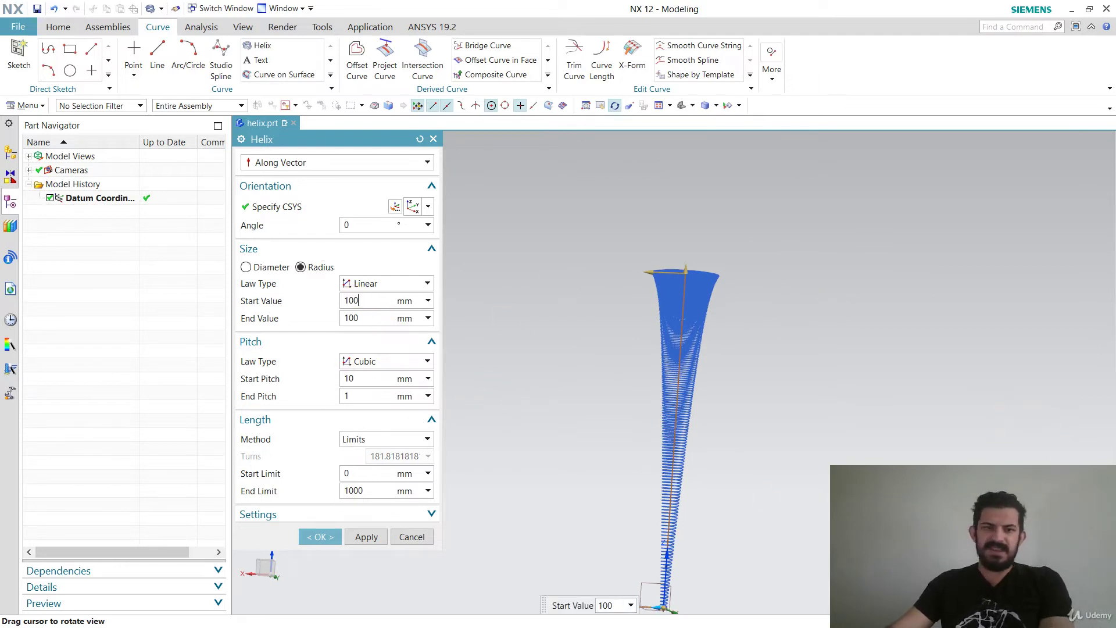
pyautogui.click(363, 397)
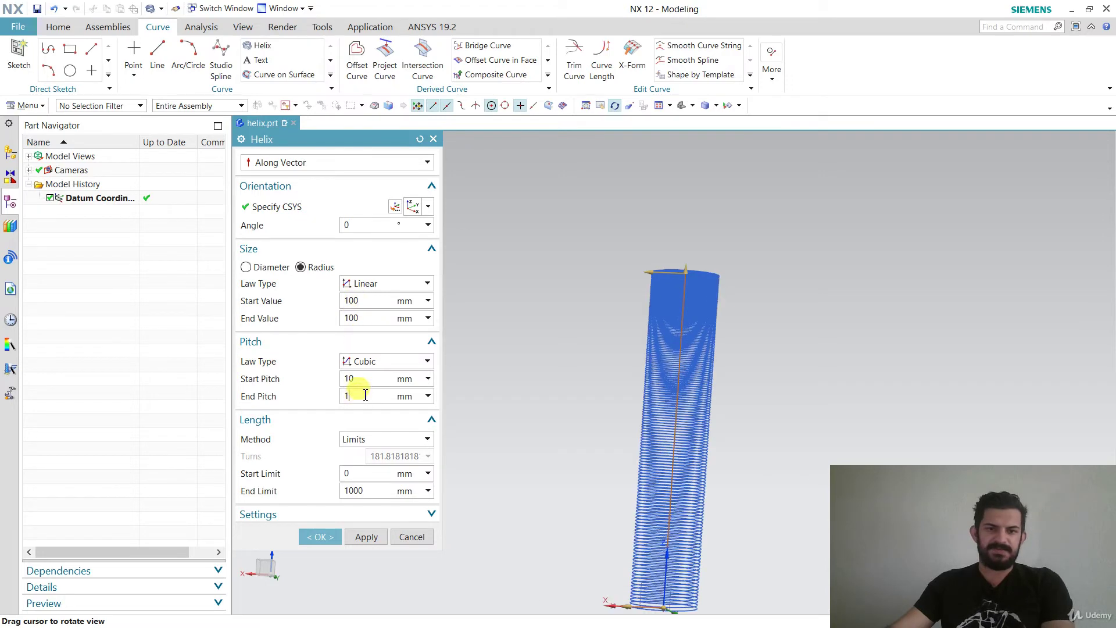
pyautogui.scroll(-3, 813, 395)
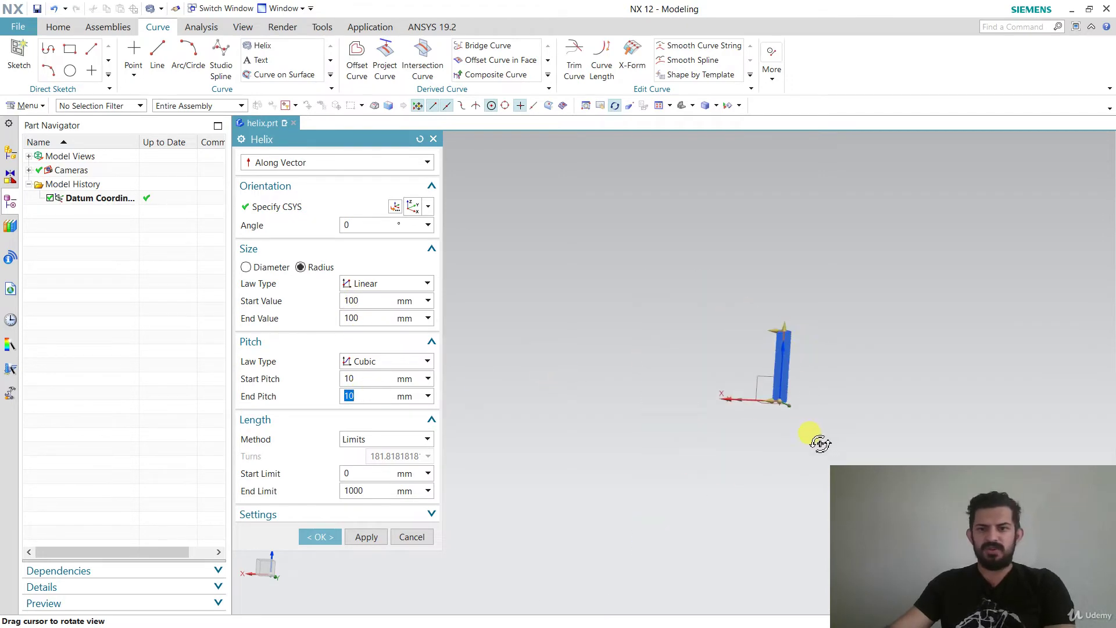
pyautogui.moveTo(817, 441); pyautogui.dragTo(733, 191, button='middle')
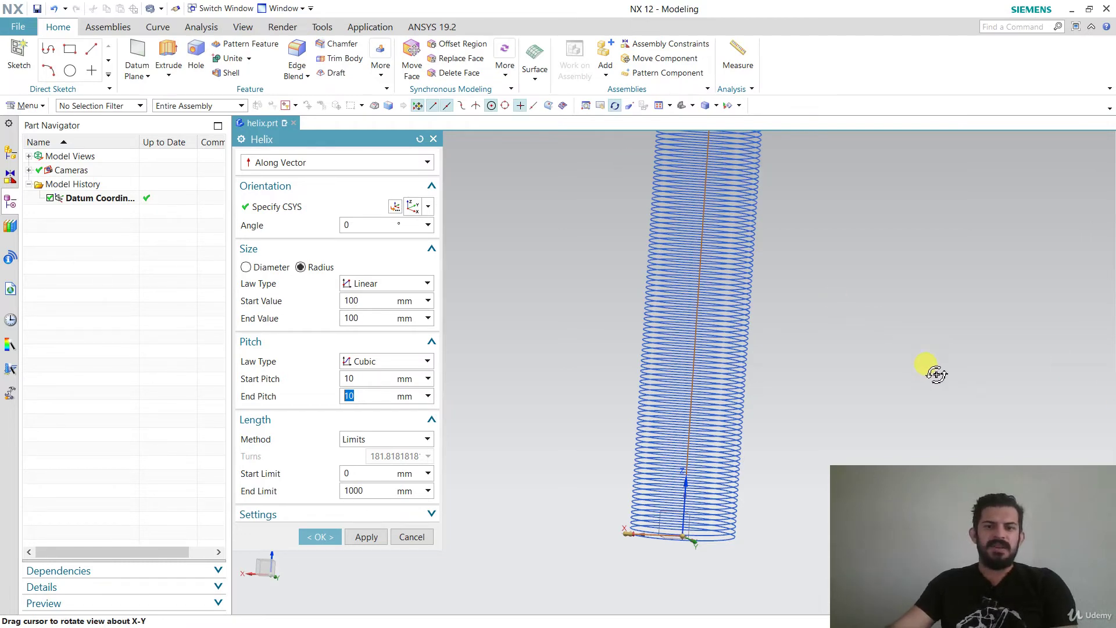
pyautogui.press('Escape')
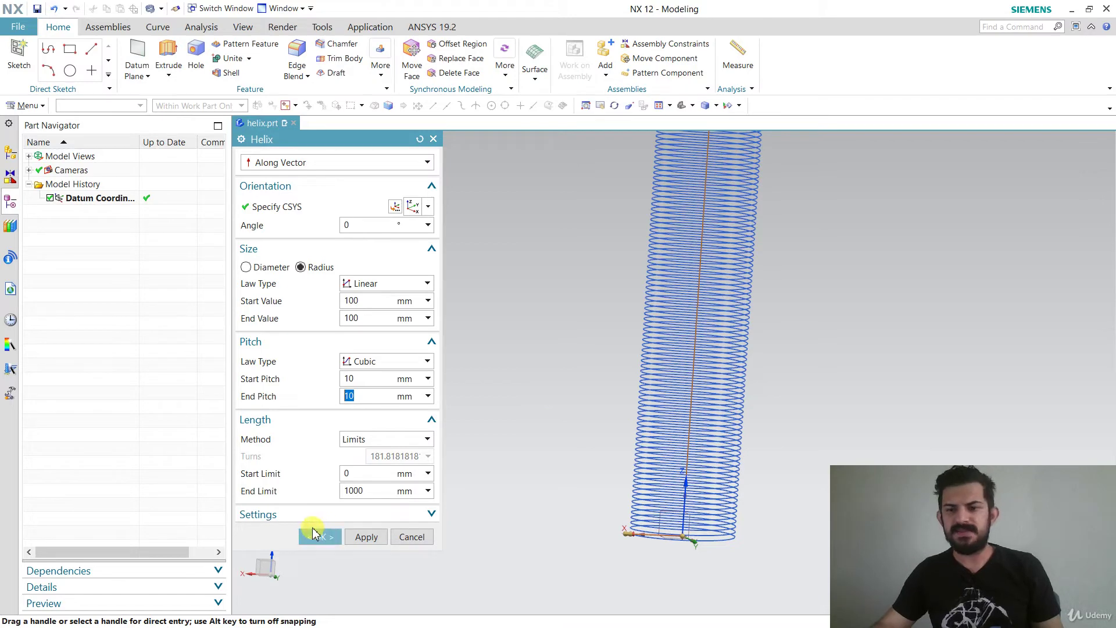
pyautogui.click(409, 537)
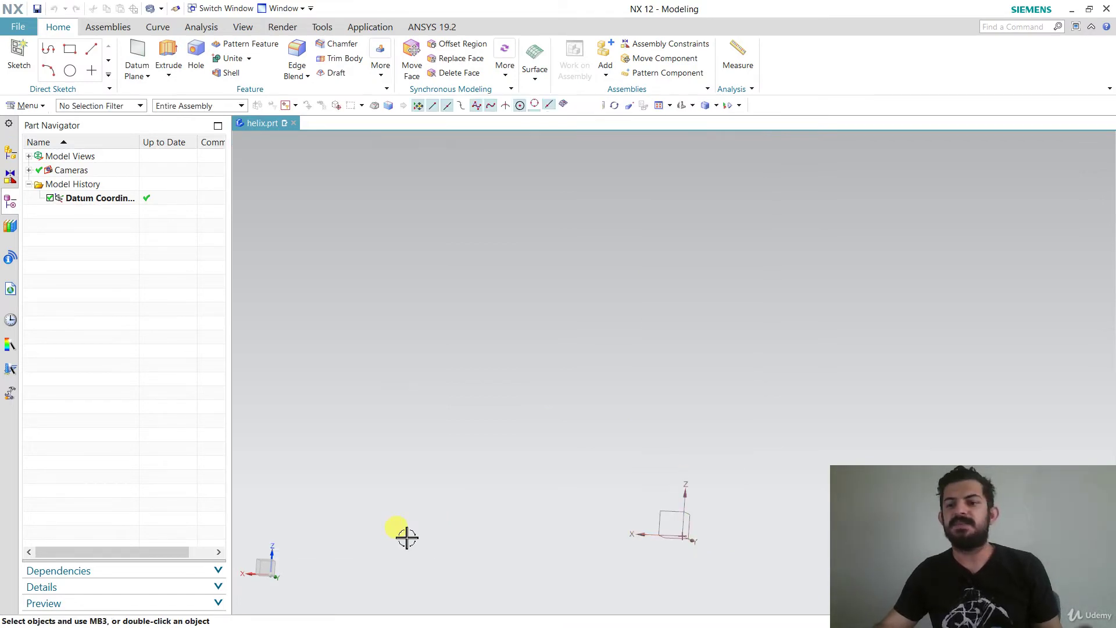
# Step: Create a sketch on the default XY plane using the inferred plane method and a horizontal reference
pyautogui.click(19, 58)
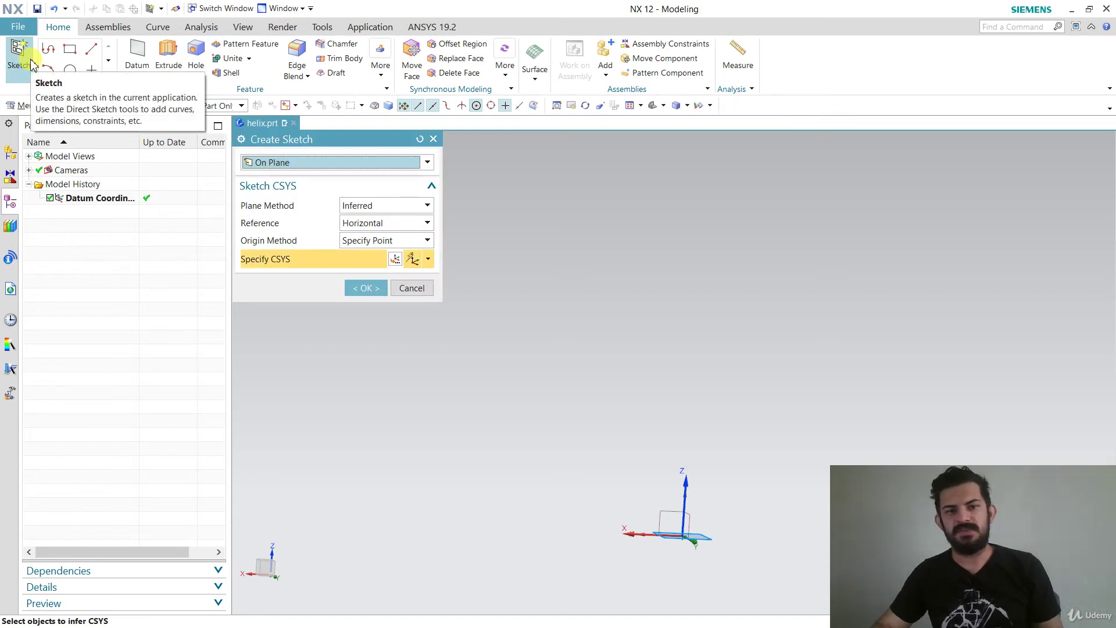
pyautogui.hotkey('alt', 'Return')
pyautogui.moveTo(47, 5)
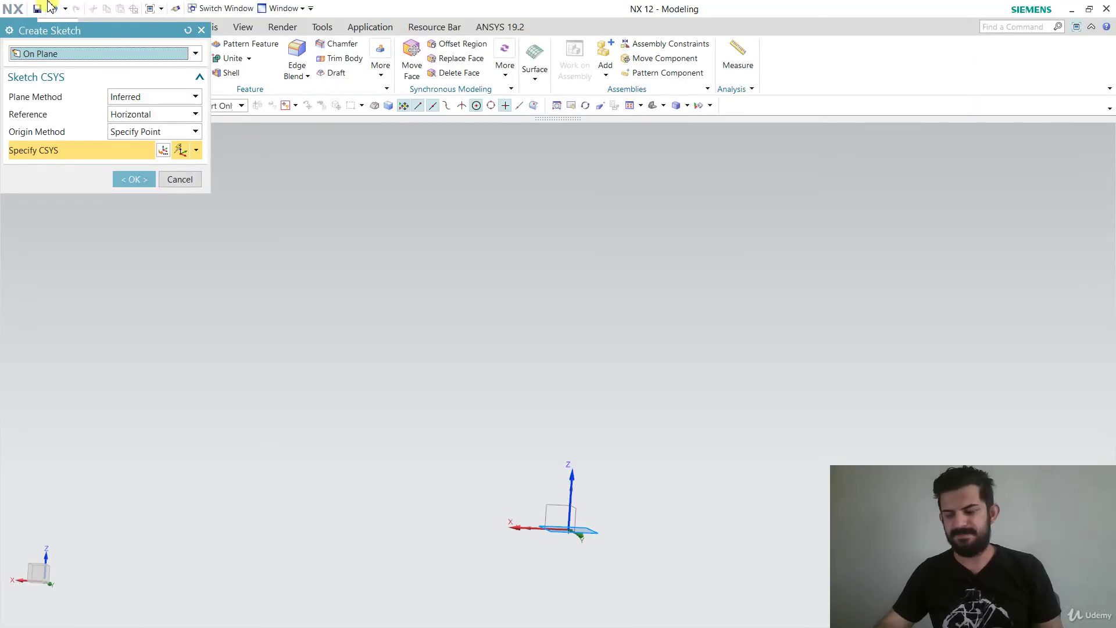
pyautogui.hotkey('alt', 'Return')
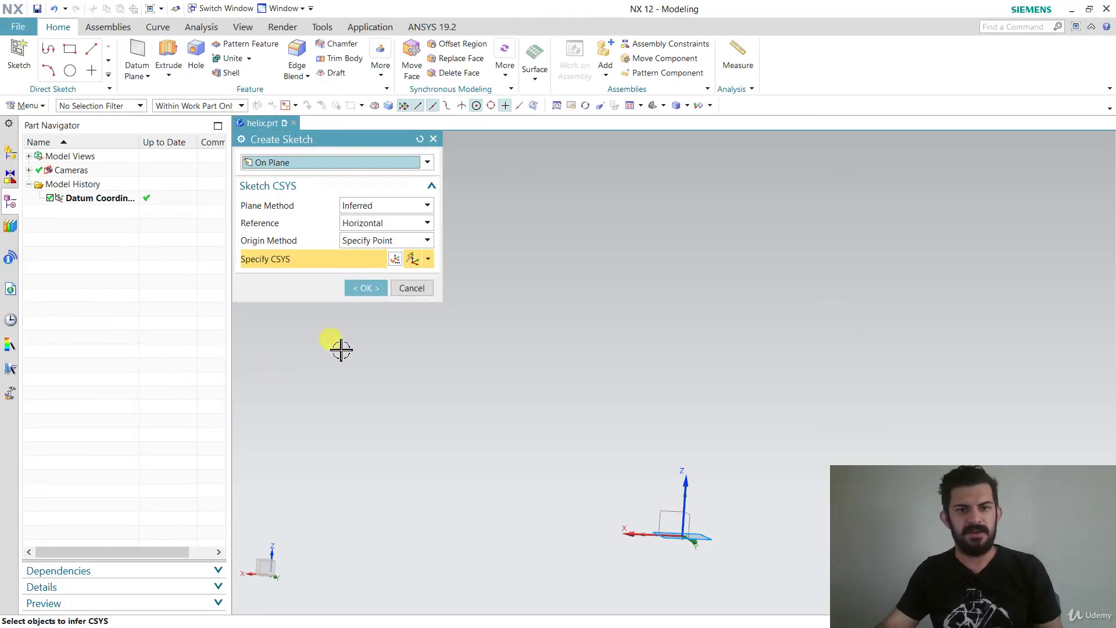
pyautogui.click(365, 288)
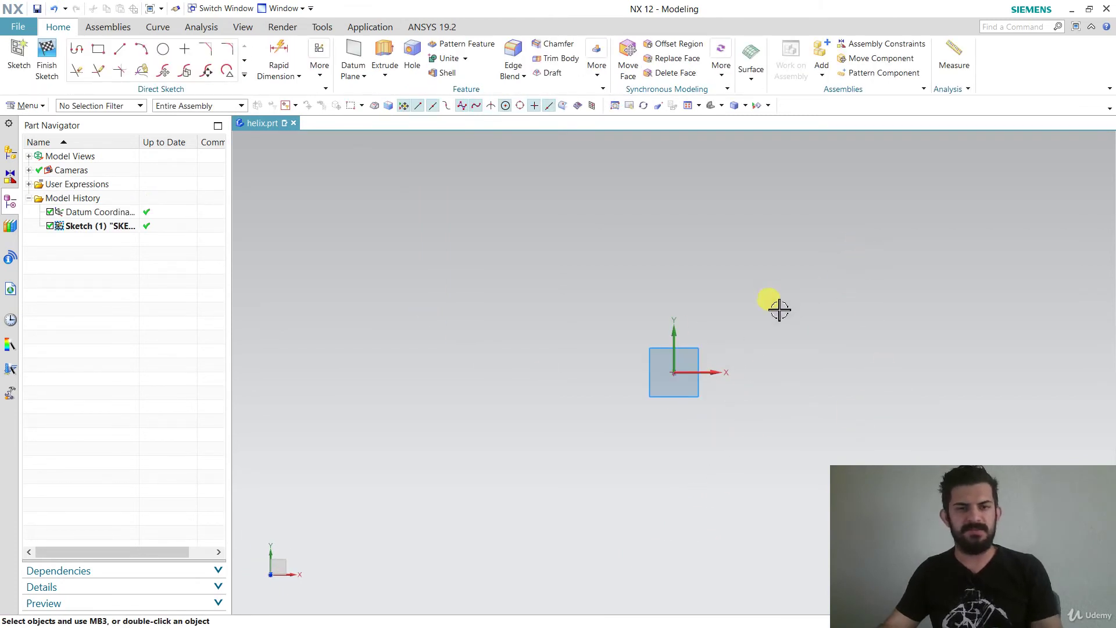
# Step: Start a through-points Studio Spline of degree 5 and place its first three points, descending from above the coordinate system toward it
pyautogui.moveTo(778, 307)
pyautogui.keyDown('shift'); pyautogui.mouseDown(button='middle')
pyautogui.moveTo(889, 248)
pyautogui.moveTo(238, 275)
pyautogui.mouseUp(button='middle'); pyautogui.keyUp('shift')
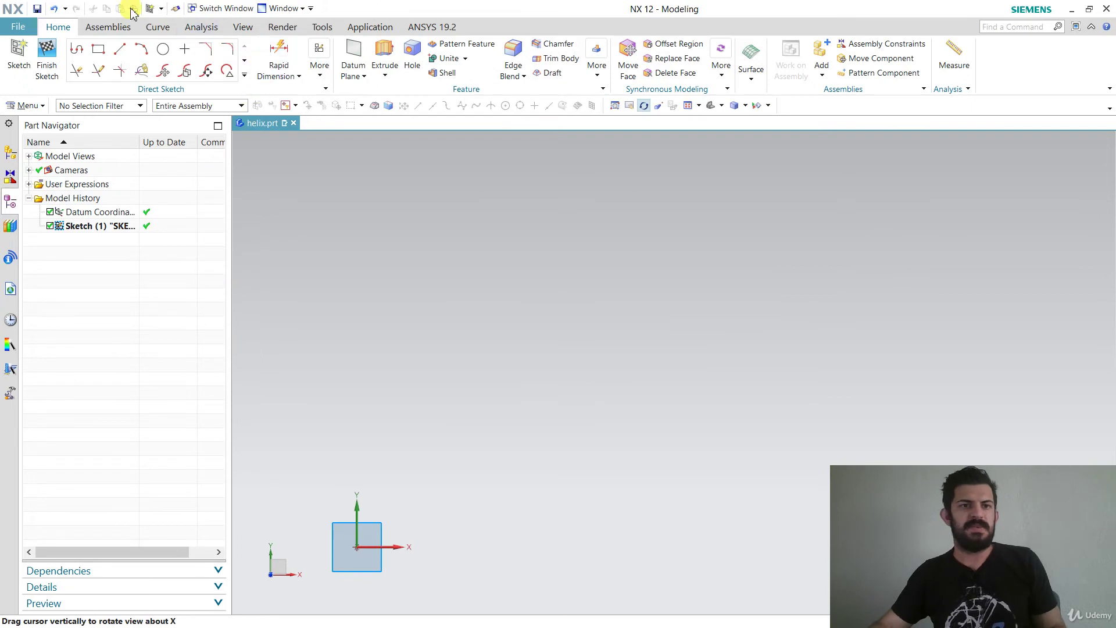
pyautogui.click(154, 27)
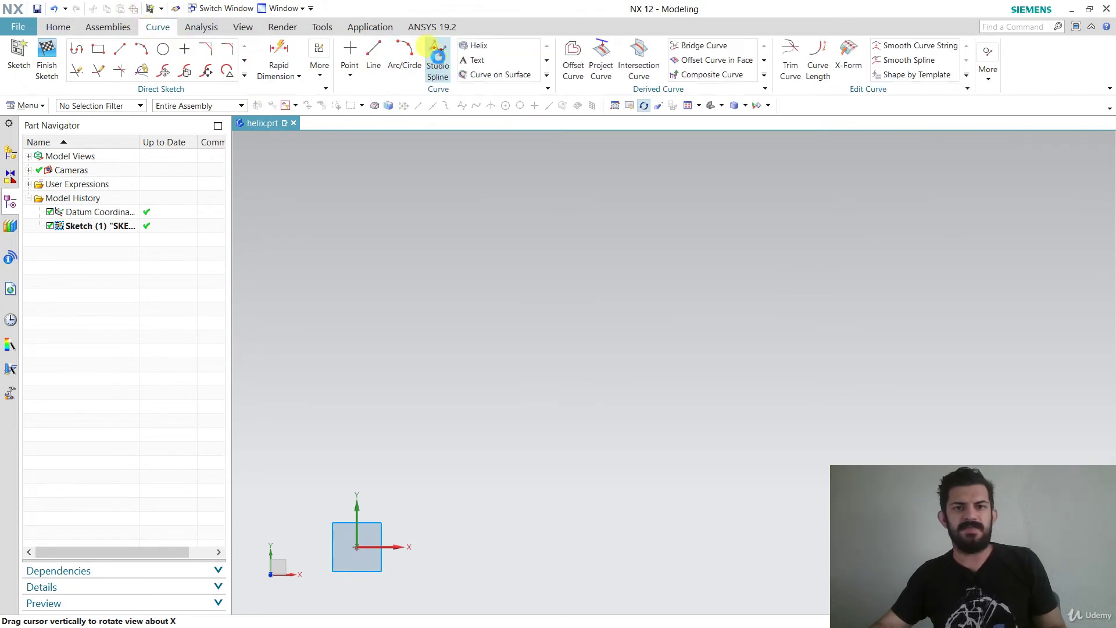
pyautogui.click(435, 72)
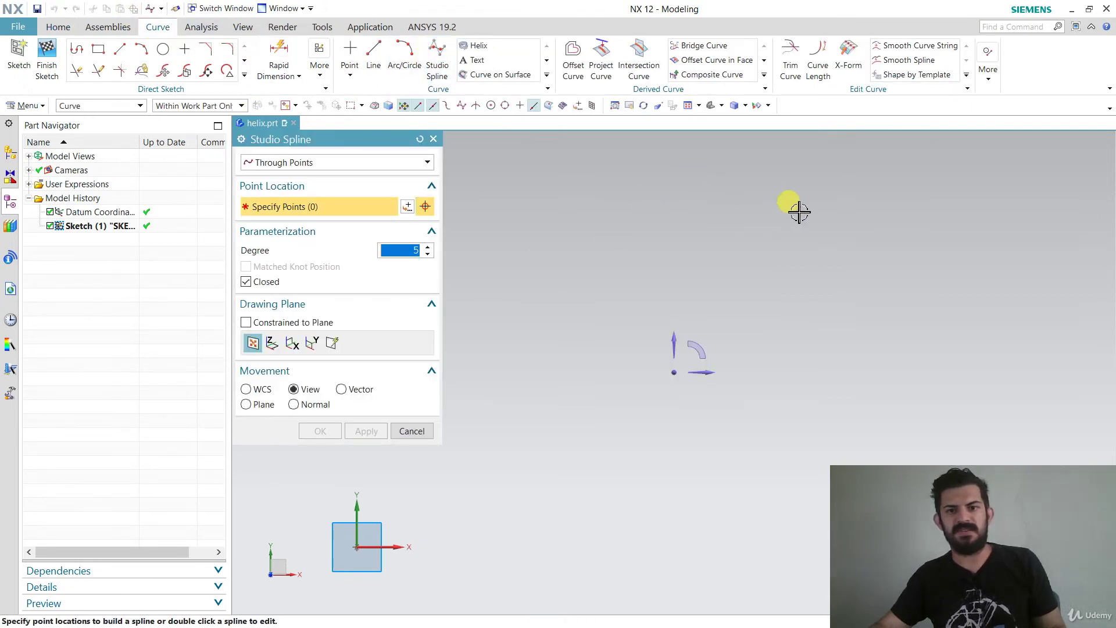
pyautogui.click(857, 168)
pyautogui.click(559, 233)
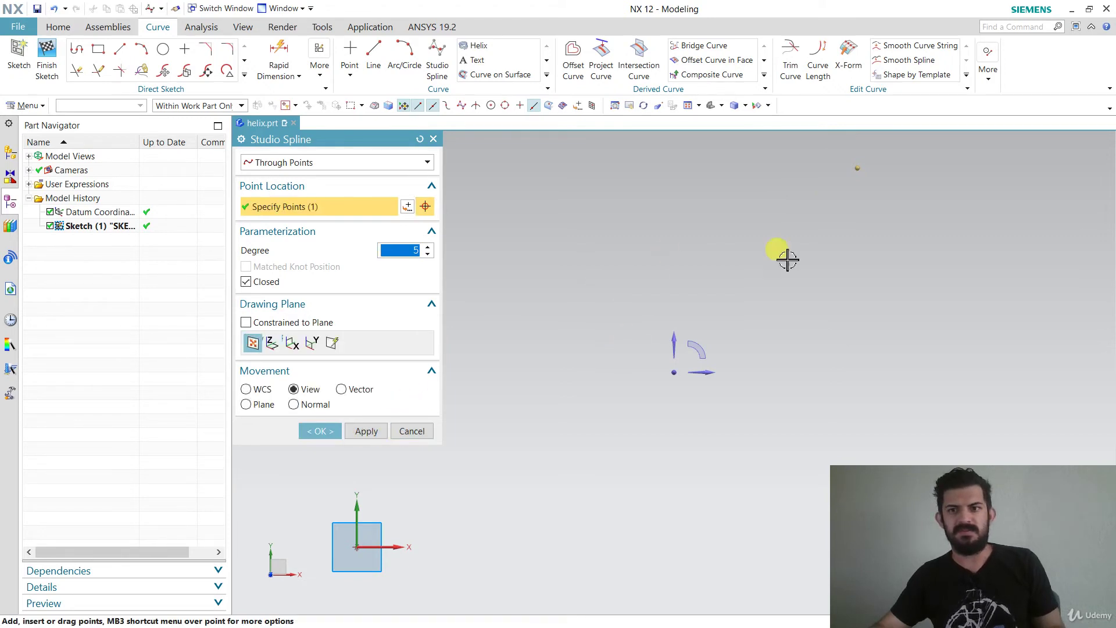
pyautogui.click(758, 224)
pyautogui.click(709, 332)
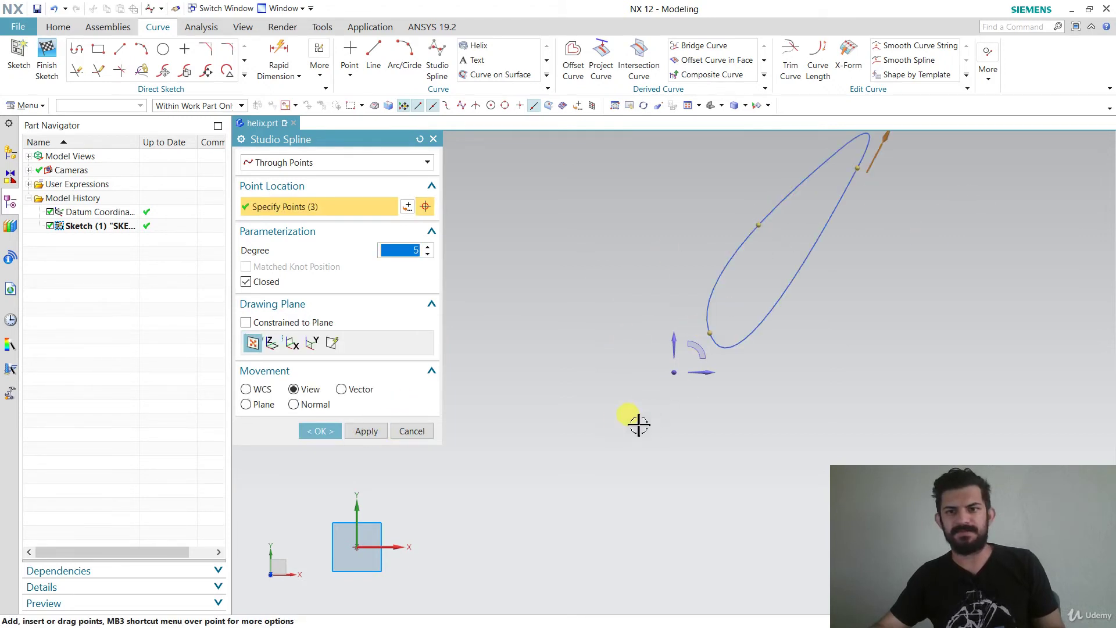
# Step: Make the spline open, extend it with three more points ending near the datum's X axis, and create it
pyautogui.click(260, 281)
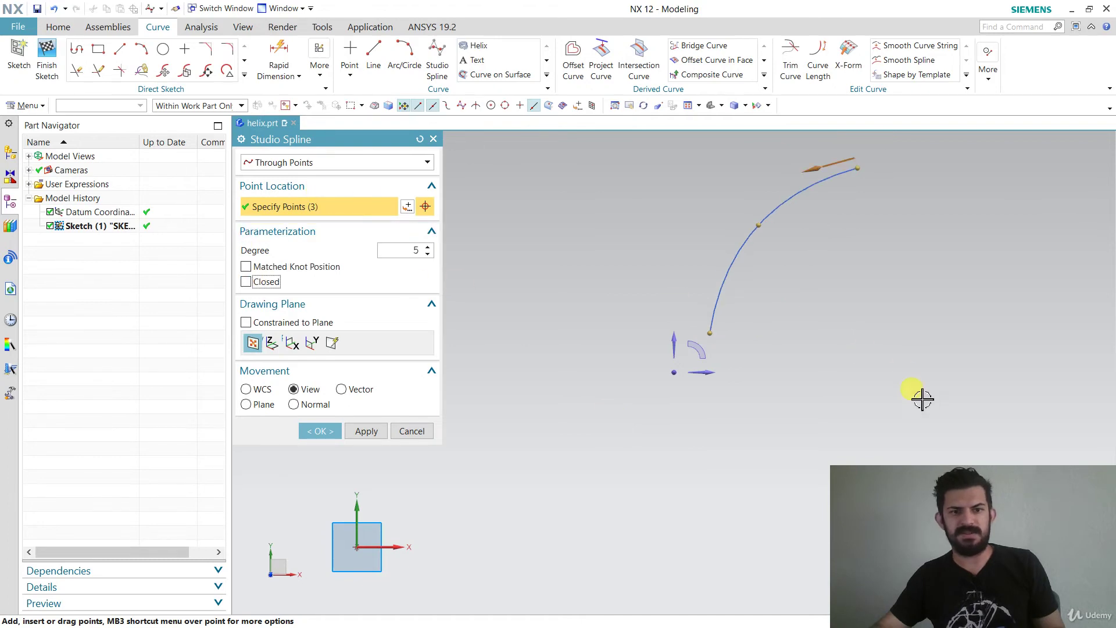
pyautogui.click(623, 441)
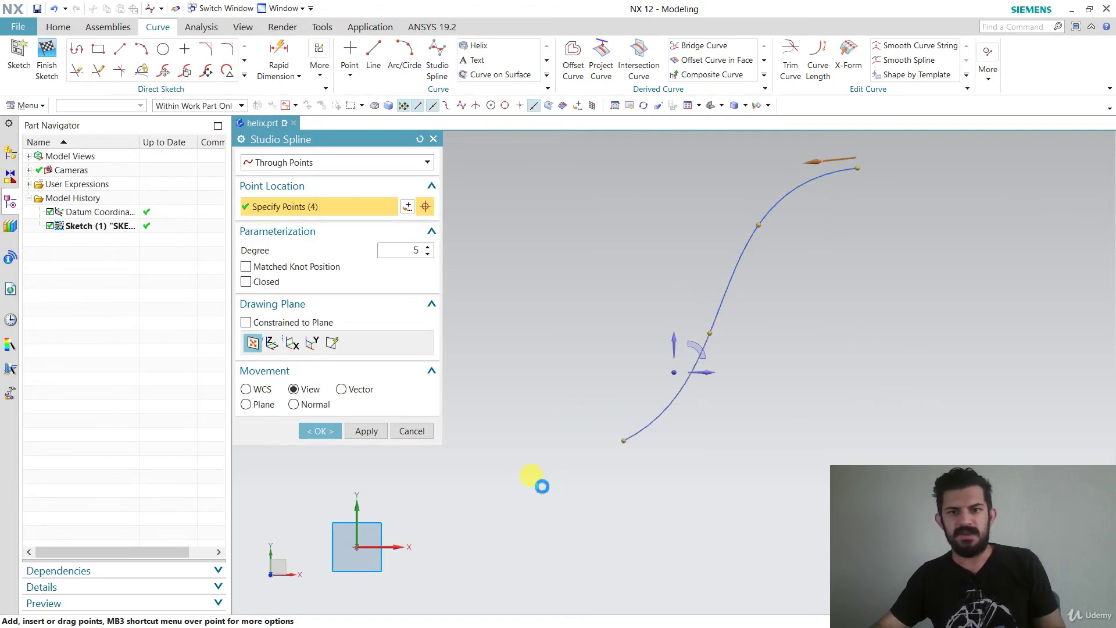
pyautogui.click(543, 484)
pyautogui.click(430, 527)
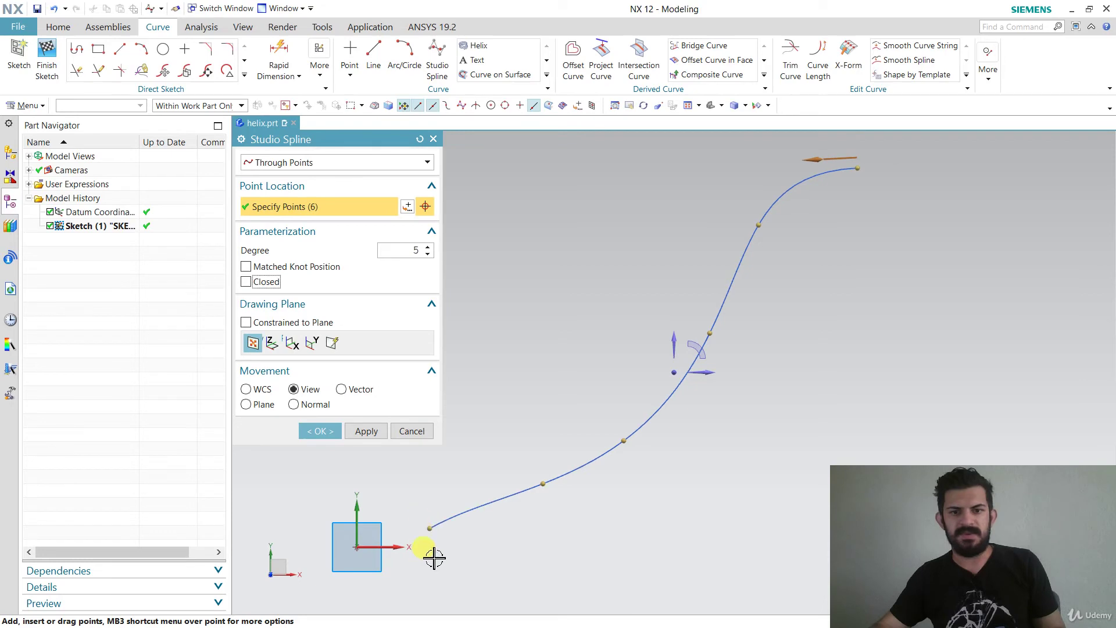
pyautogui.click(326, 431)
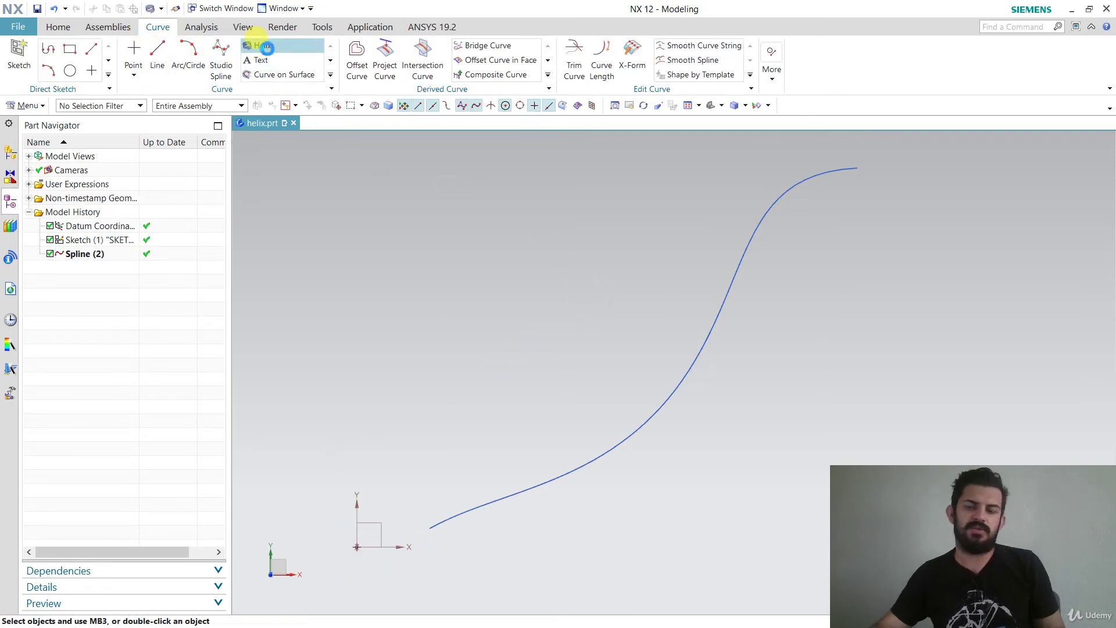
# Step: Start a helix of the Along Spine type and use the new open spline as its spine curve
pyautogui.click(260, 45)
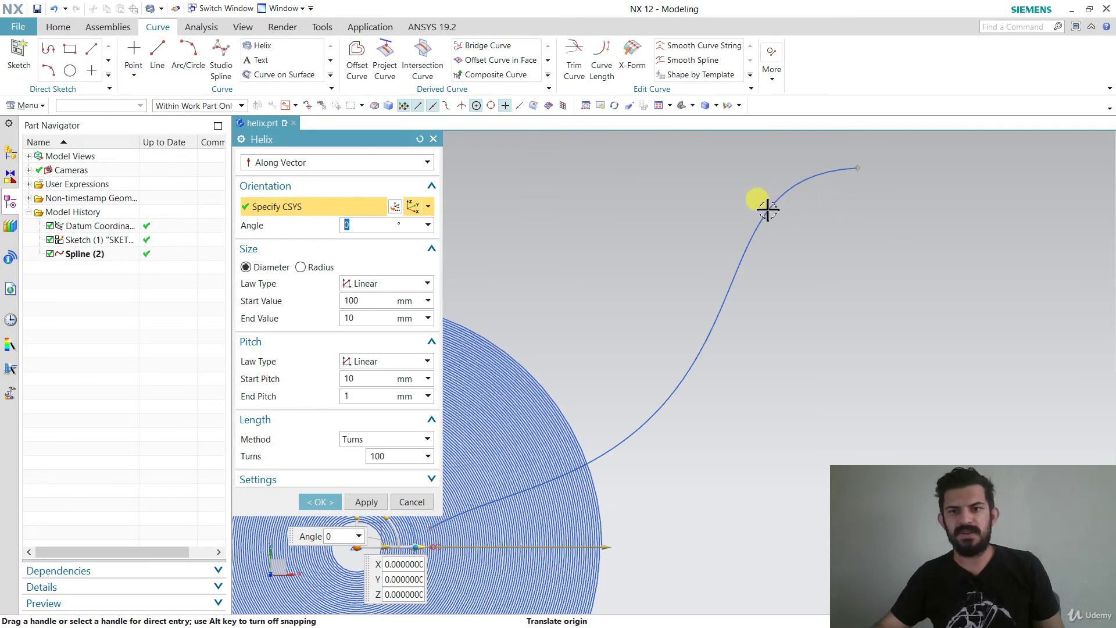
pyautogui.click(280, 162)
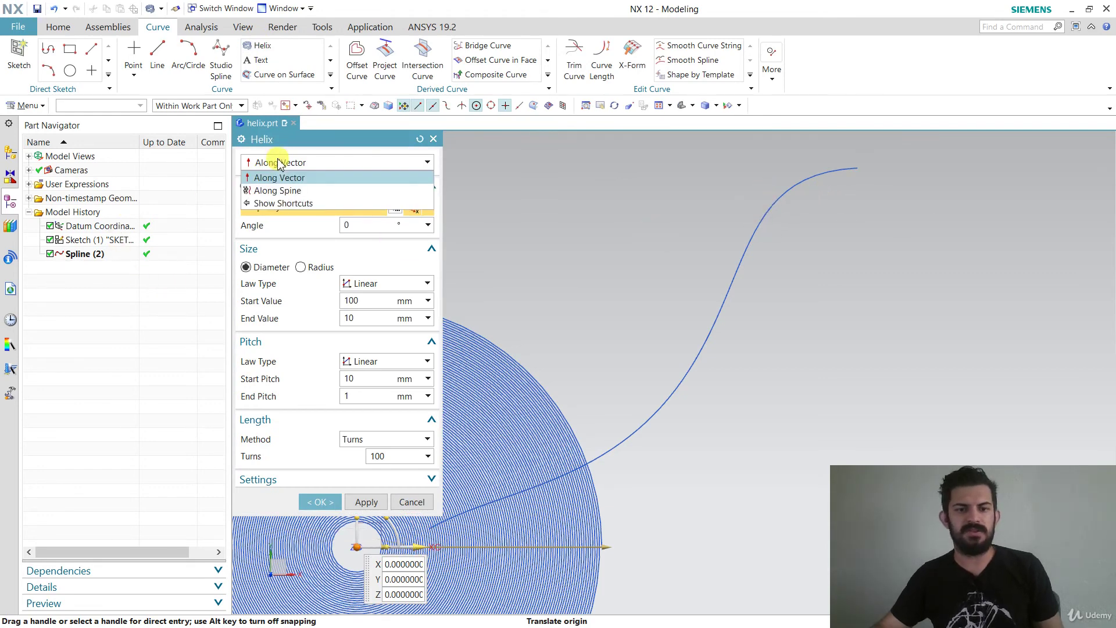
pyautogui.click(295, 196)
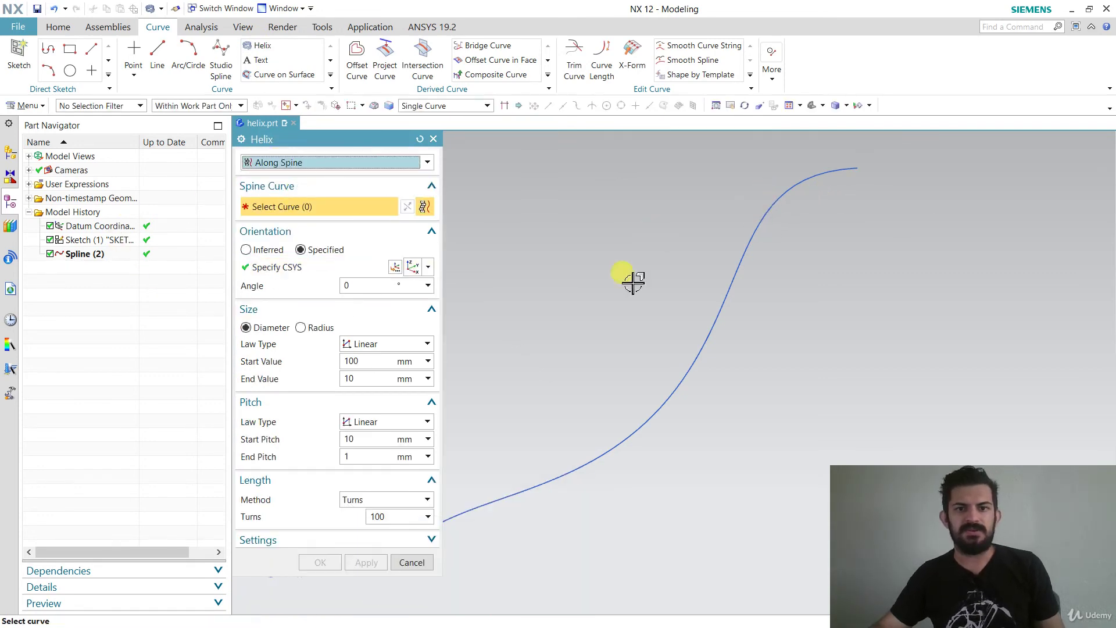
pyautogui.click(753, 232)
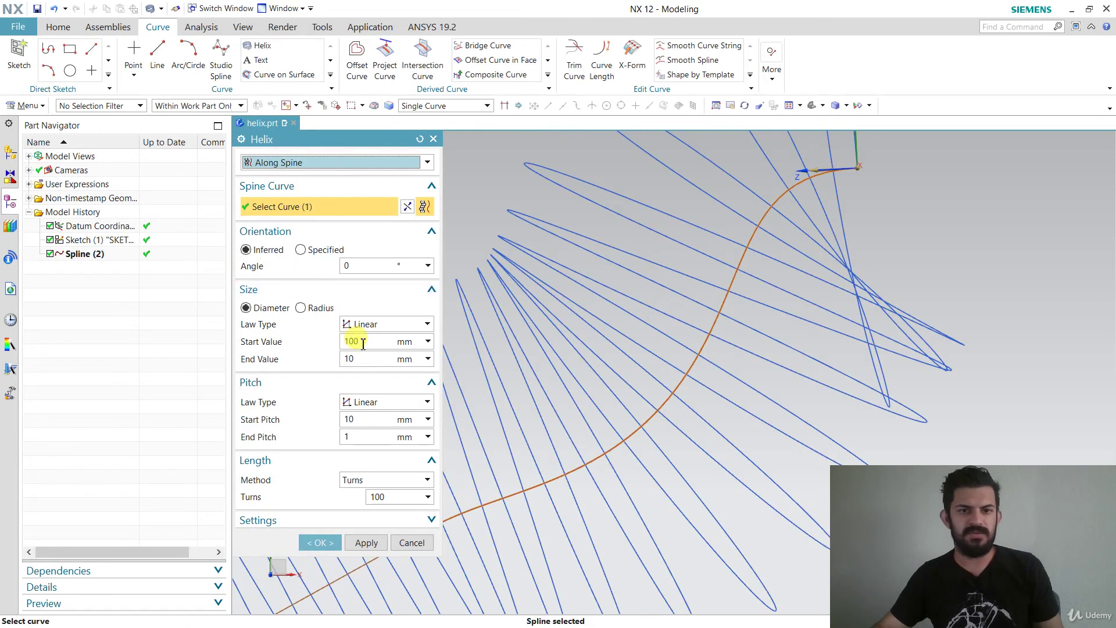
# Step: Set the helix's start diameter and end pitch to 10 mm each and inspect the whole preview along the spine
pyautogui.moveTo(362, 344); pyautogui.dragTo(350, 342)
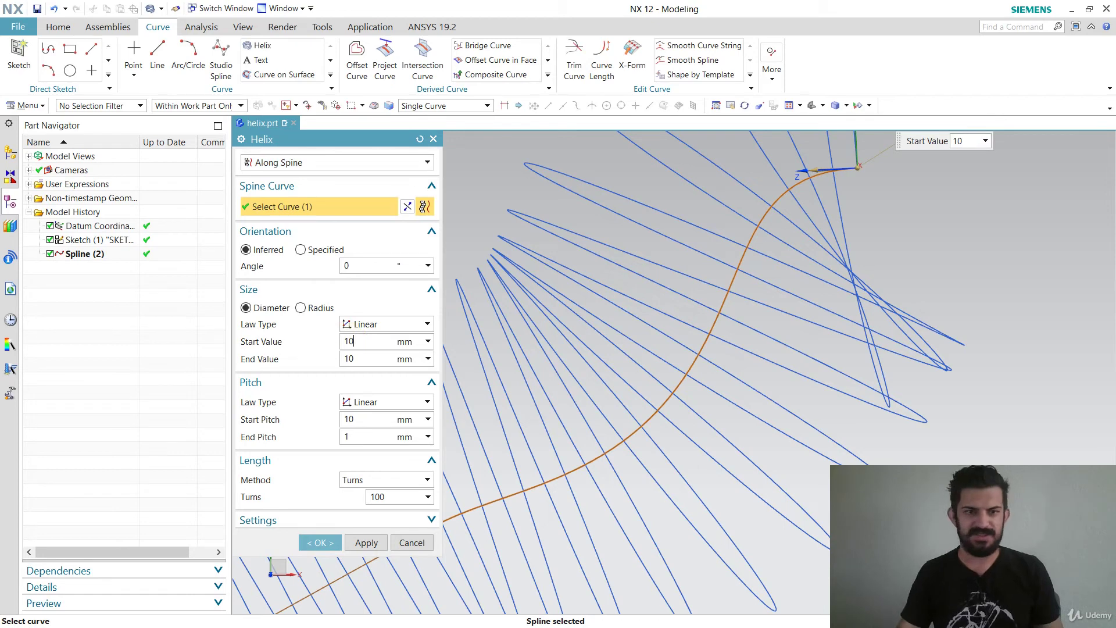
pyautogui.click(365, 436)
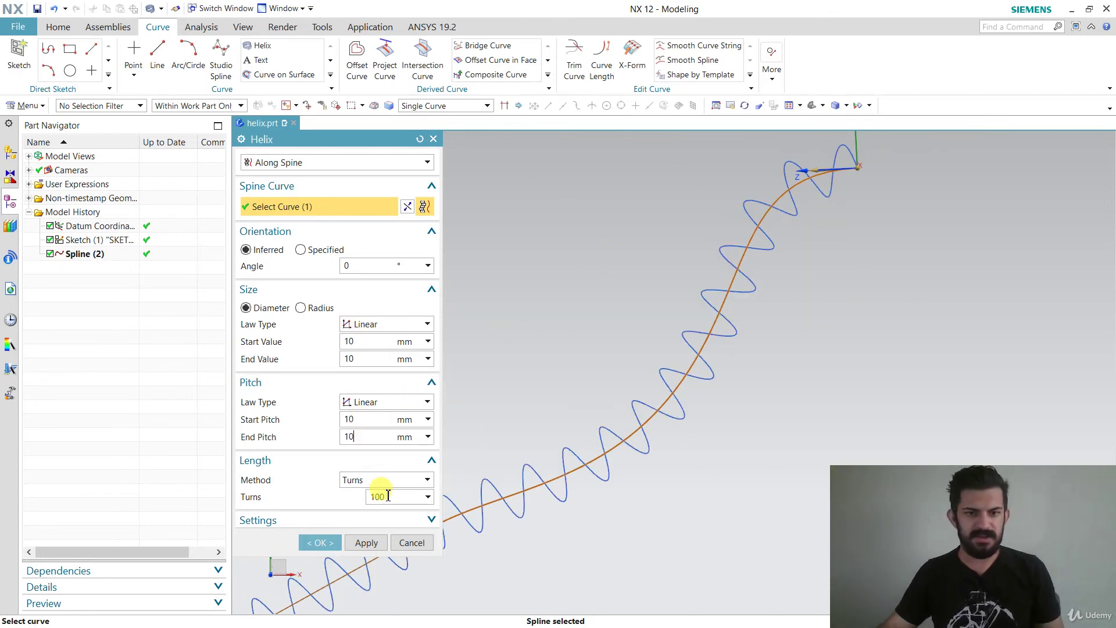
pyautogui.moveTo(381, 494); pyautogui.dragTo(365, 504)
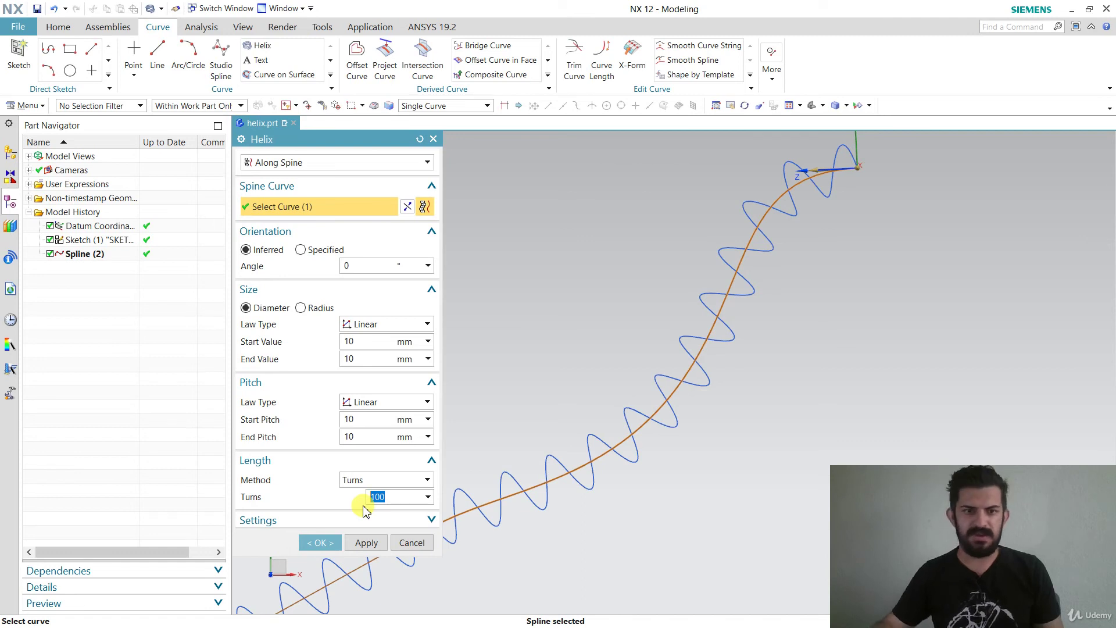
pyautogui.click(407, 462)
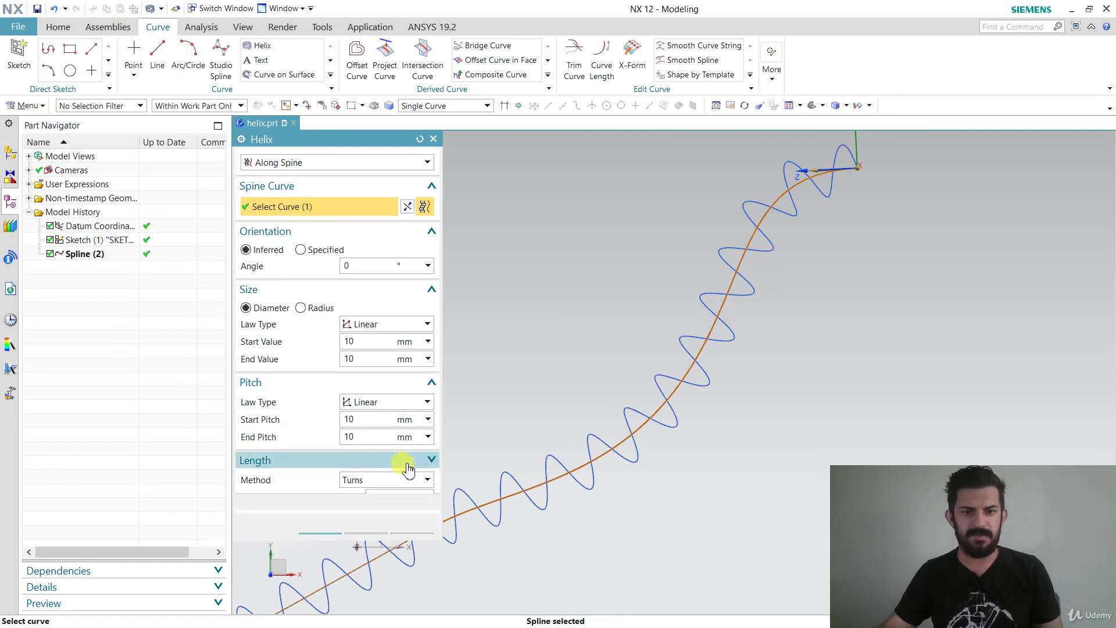
pyautogui.scroll(-5, 807, 309)
pyautogui.scroll(3, 695, 379)
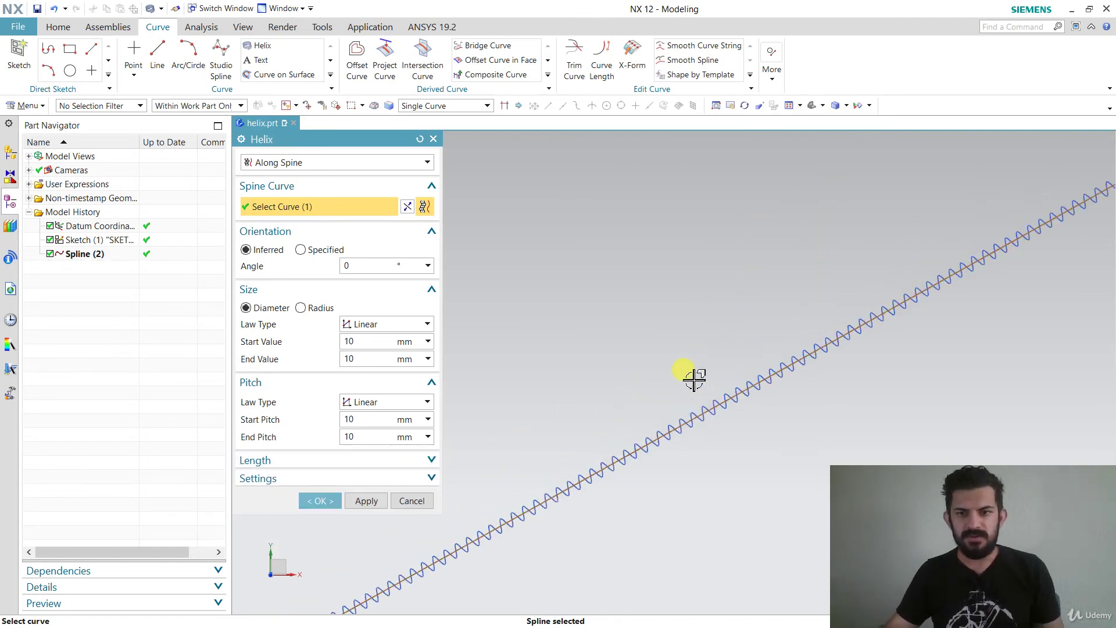
pyautogui.scroll(-2, 695, 379)
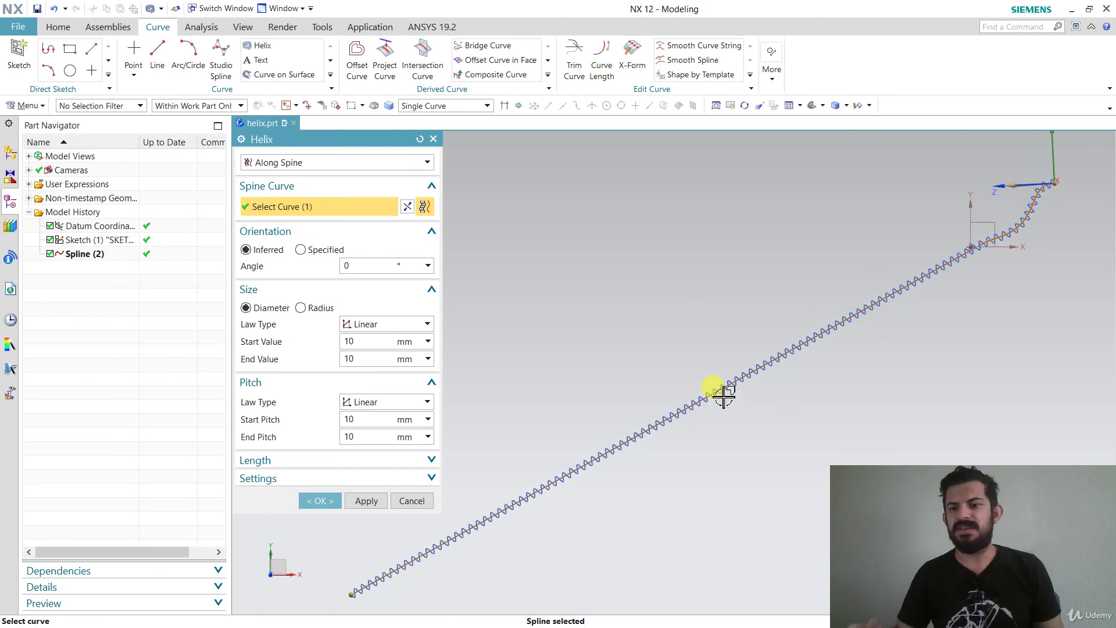